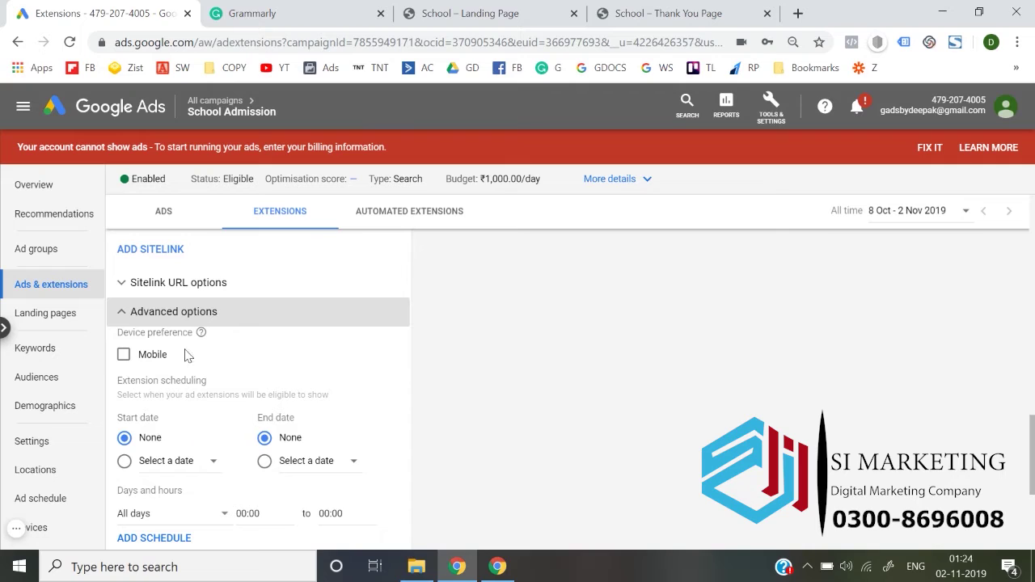
Review the sitelink extension's device and scheduling options, then save the sitelinks without changing those options
scroll(174, 340, "down", 1)
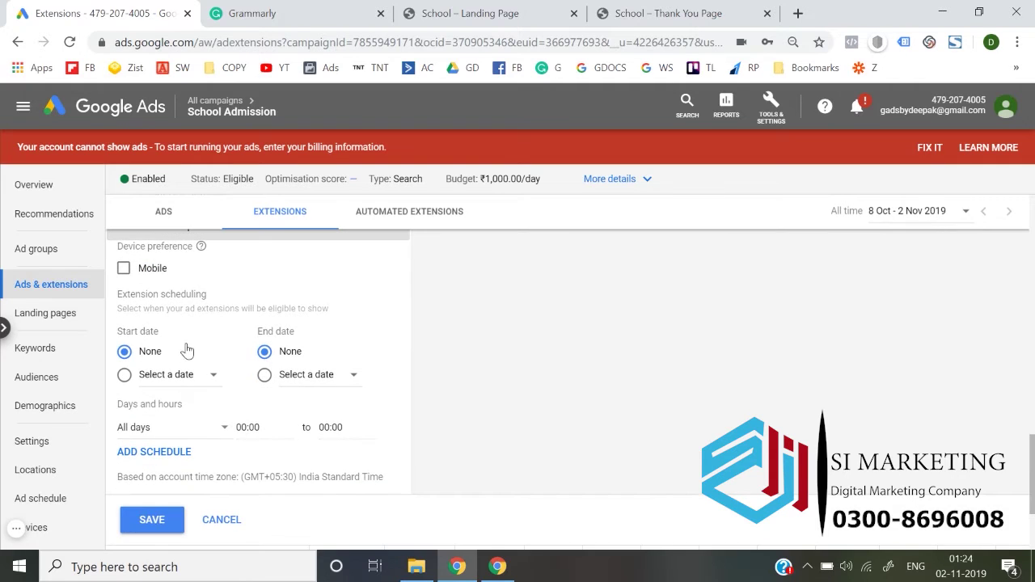
scroll(186, 344, "up", 1)
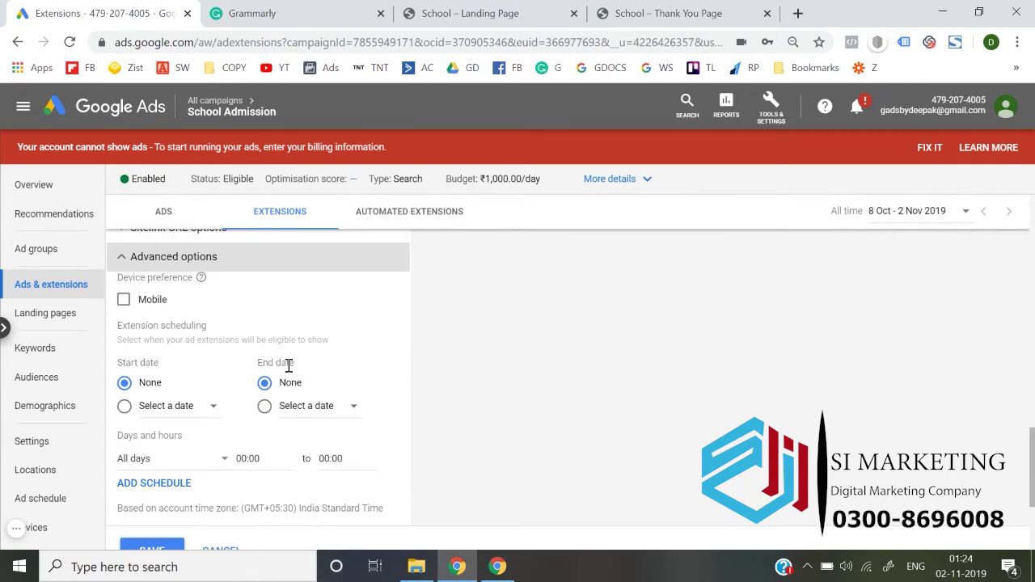
scroll(280, 486, "down", 1)
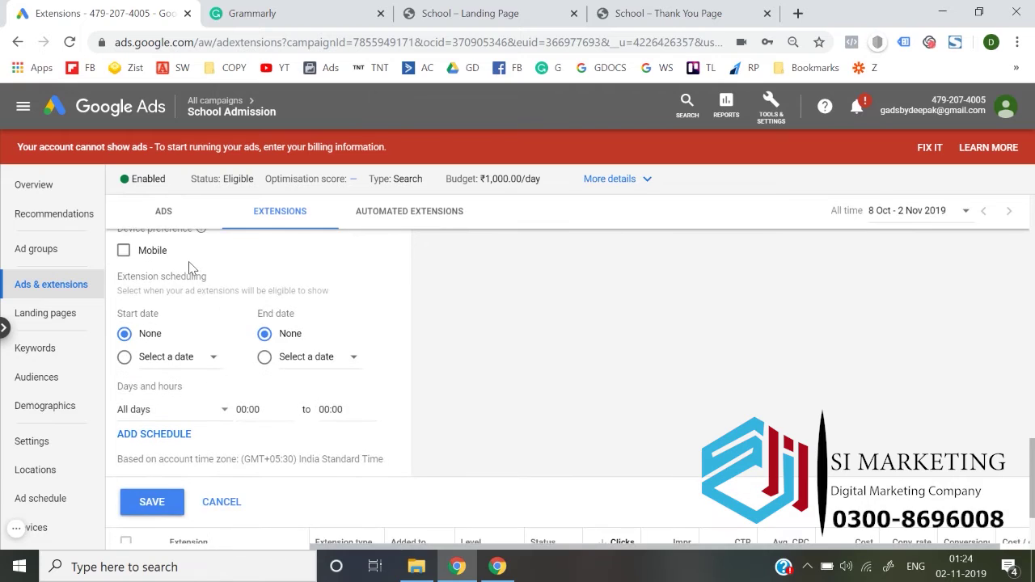
scroll(189, 268, "up", 1)
left_click(148, 334)
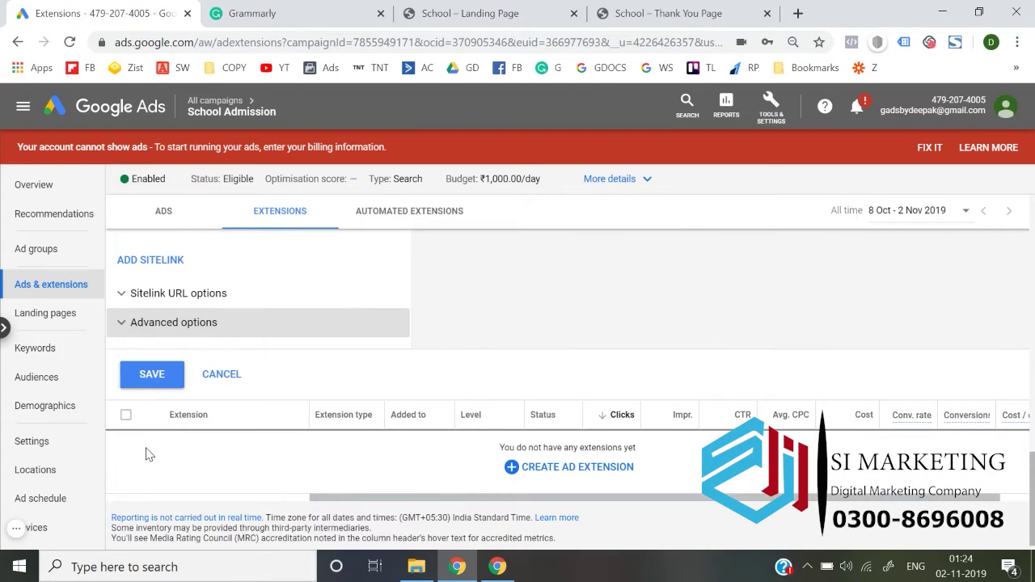
left_click(150, 375)
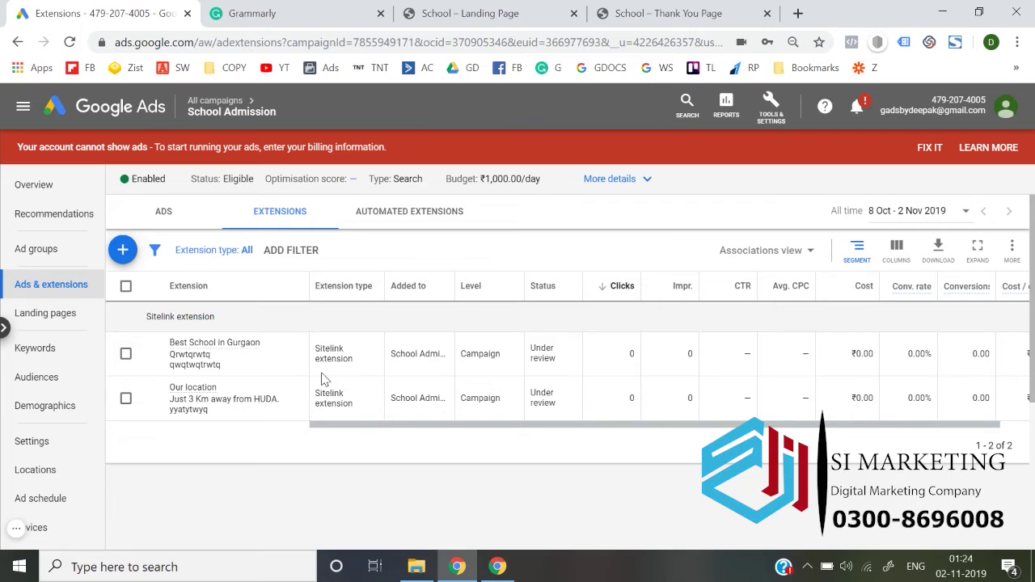
Start a new callout extension and fill callout text 1 with "Brain-based learning" copied from the Grammarly document
left_click(123, 249)
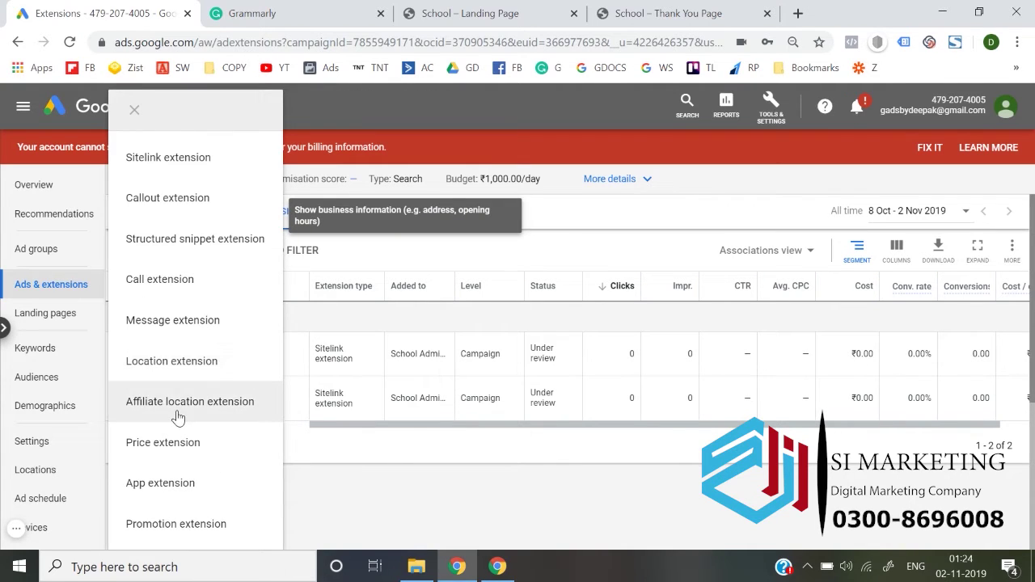
left_click(180, 272)
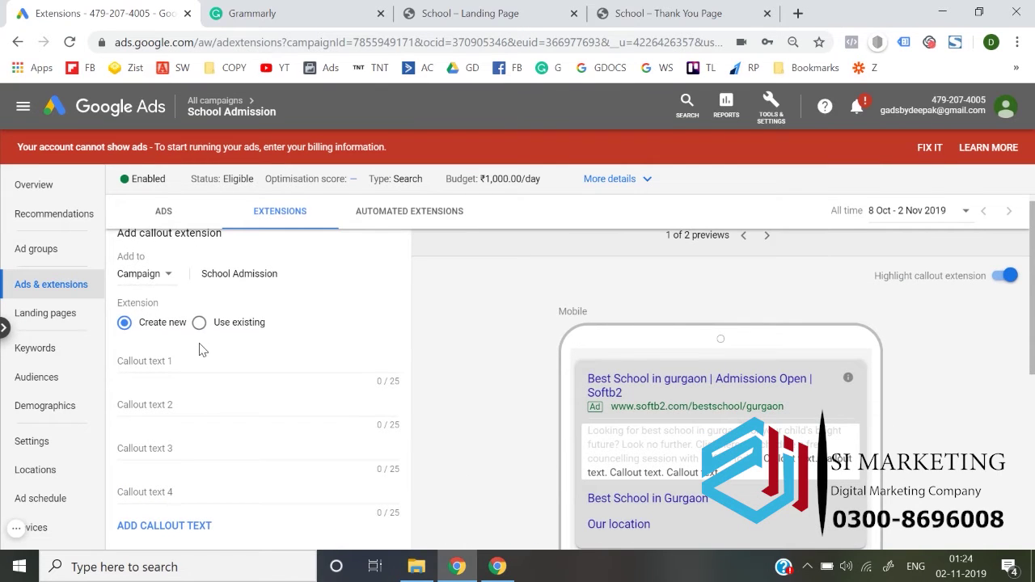
left_click(185, 281)
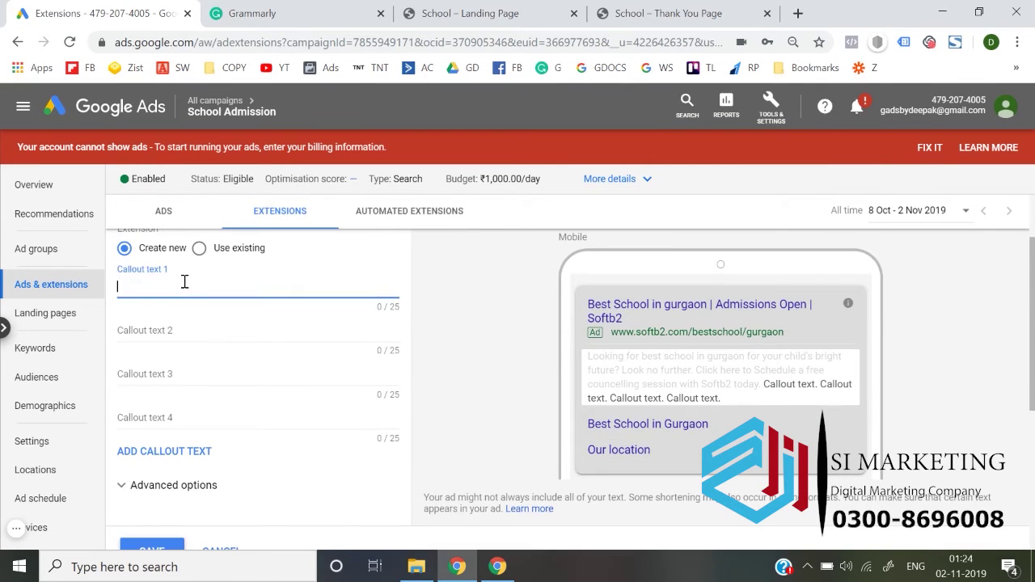
left_click(271, 12)
left_click(237, 244)
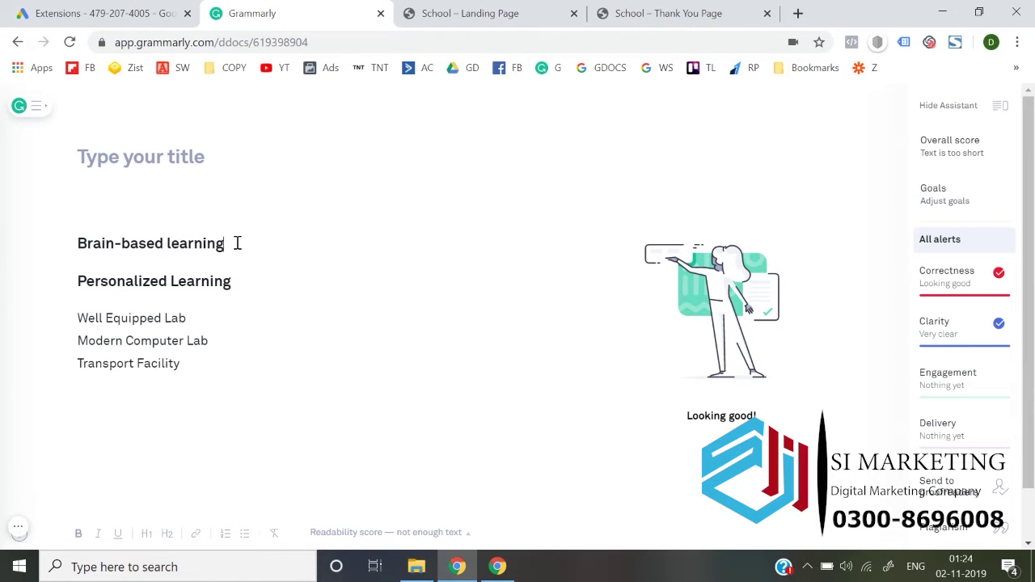
left_click_drag(237, 244, 69, 261)
key("ctrl+c")
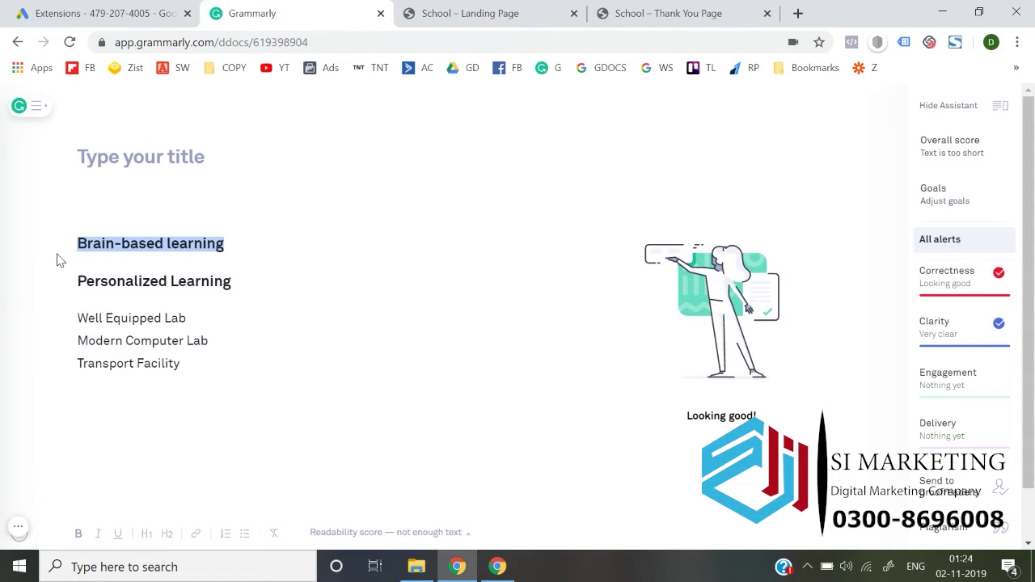
left_click(97, 13)
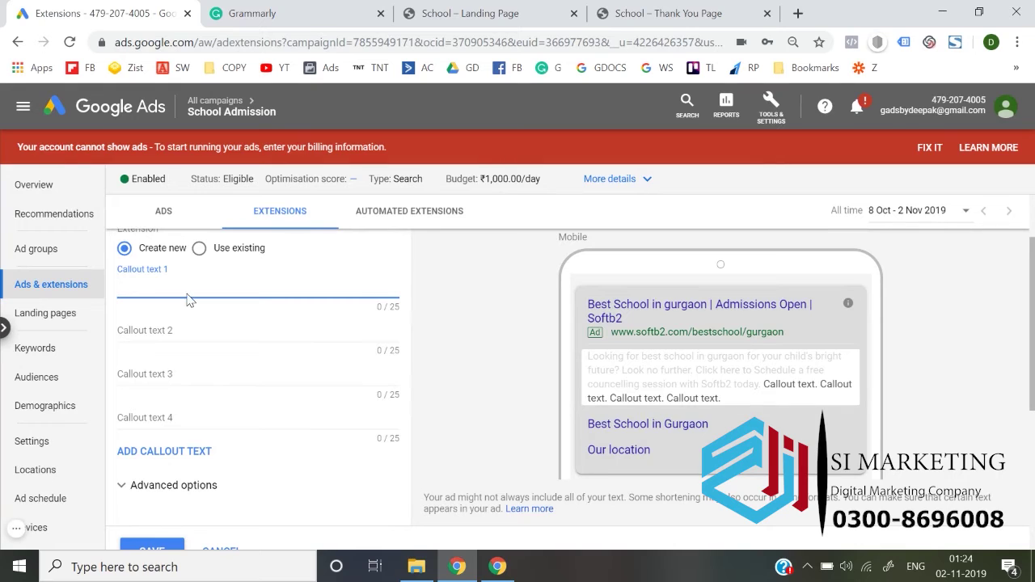
key("ctrl+v")
Fill callout text 2 with "Personalized Learning" copied from the Grammarly document
left_click(181, 345)
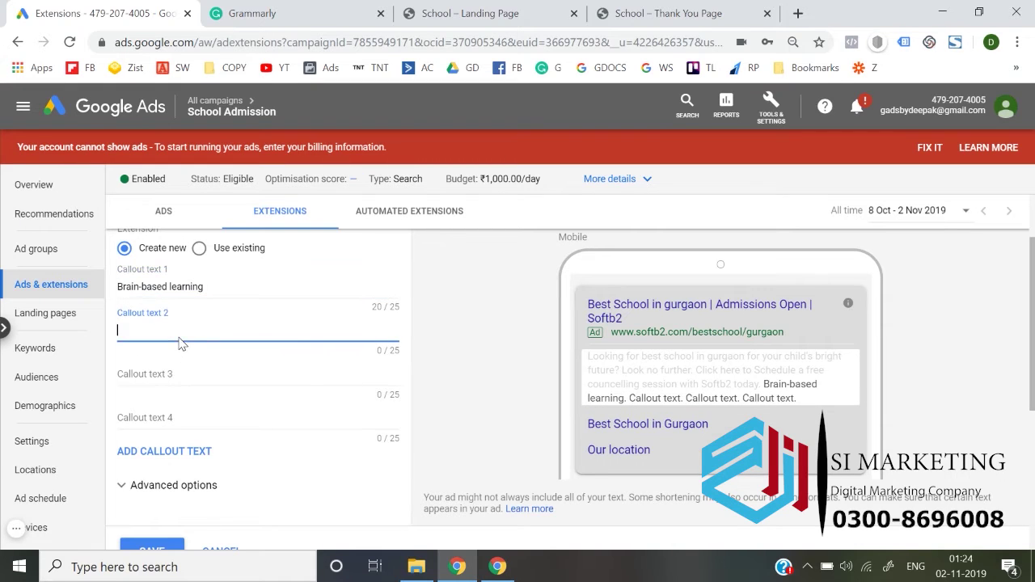
left_click(294, 10)
left_click_drag(234, 282, 63, 293)
key("ctrl+c")
left_click(105, 13)
key("ctrl+v")
Fill callout text 3 with "Well Equipped Lab" copied from the Grammarly document
left_click(188, 376)
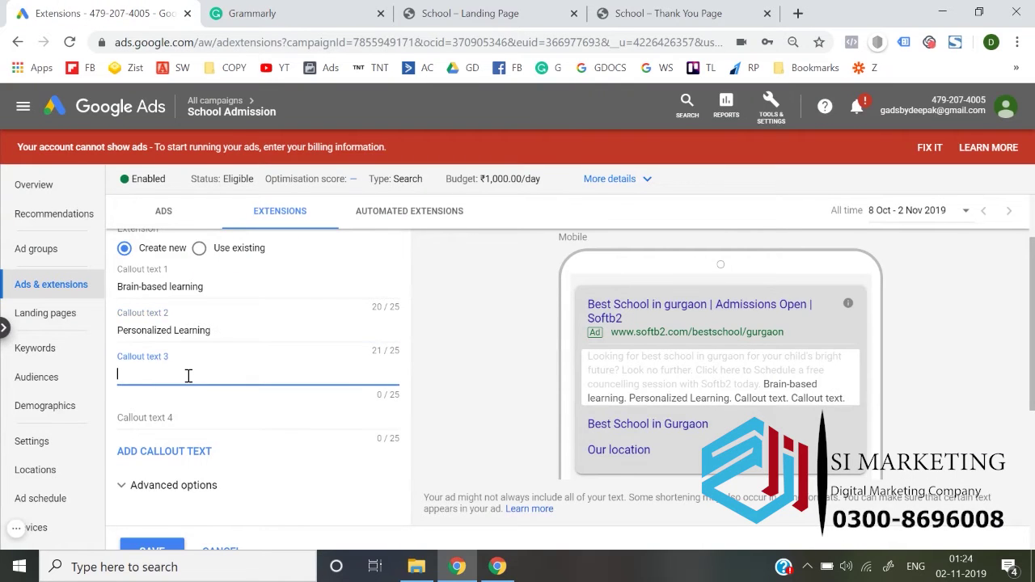
left_click(267, 10)
left_click_drag(194, 317, 77, 322)
key("ctrl+c")
left_click(105, 13)
key("ctrl+v")
Fill callout text 4 with "Modern Computer Lab" copied from the Grammarly document
left_click(225, 416)
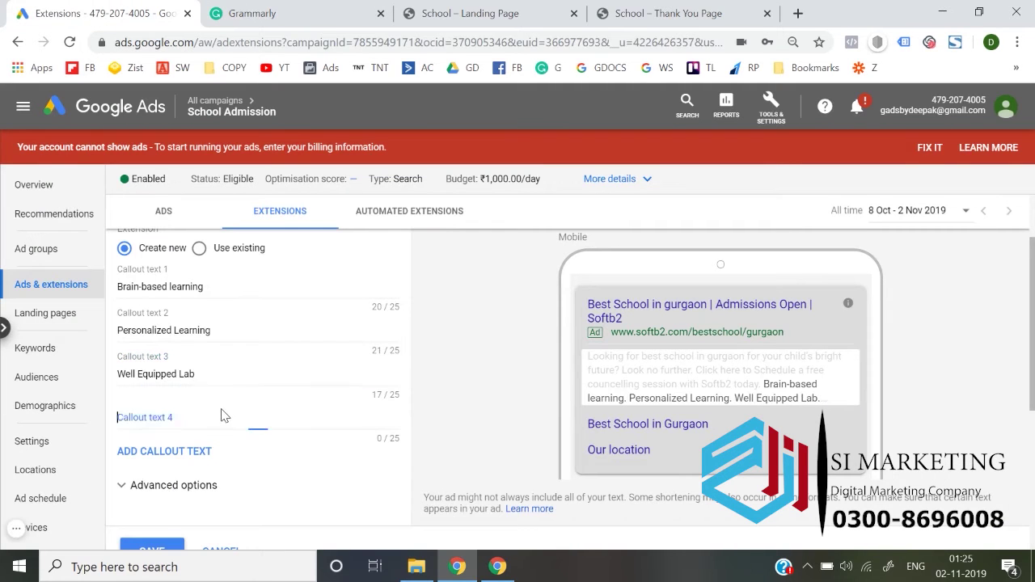
left_click(239, 13)
left_click_drag(222, 339, 50, 350)
key("ctrl+c")
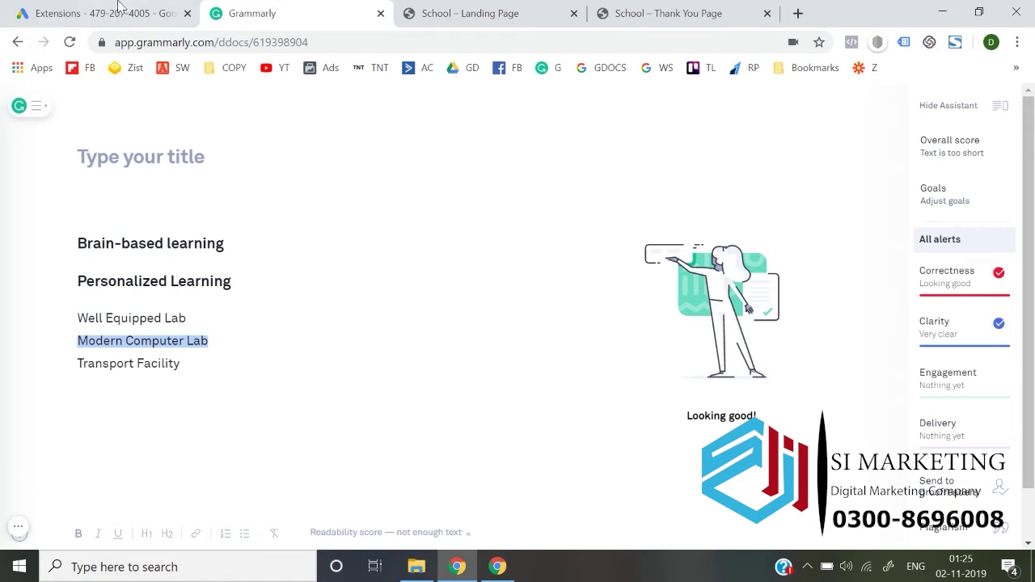
left_click(106, 13)
key("ctrl+v")
Add a fifth callout text and fill it with "Transport Facility" copied from the Grammarly document
scroll(291, 435, "down", 2)
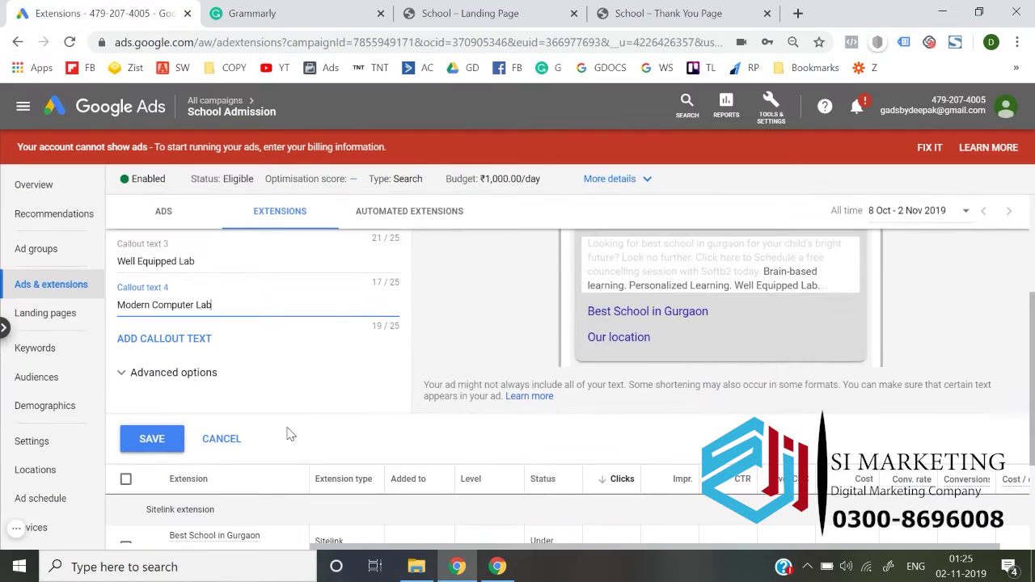
left_click(167, 338)
left_click(265, 7)
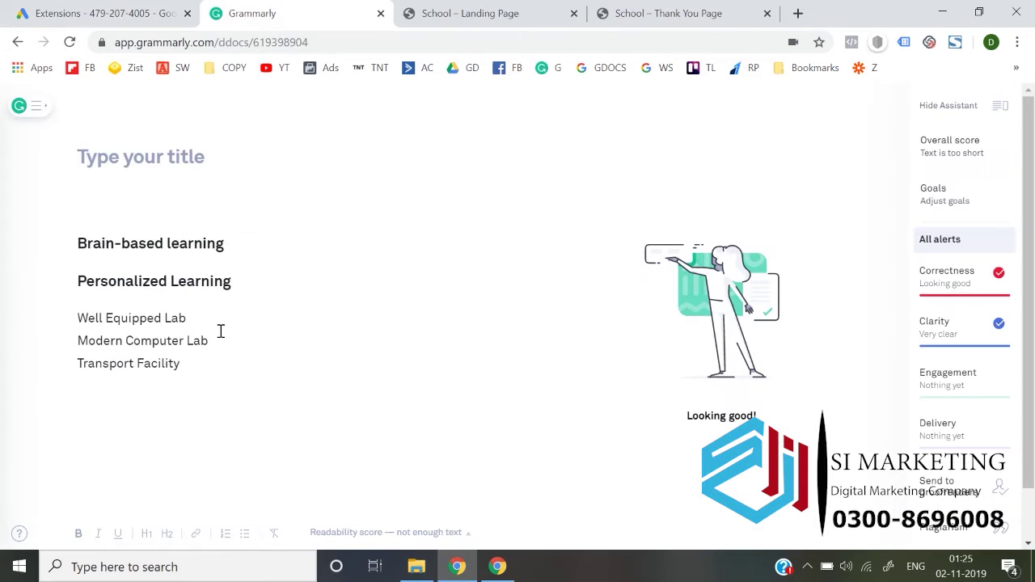
left_click_drag(196, 372, 40, 365)
key("ctrl+c")
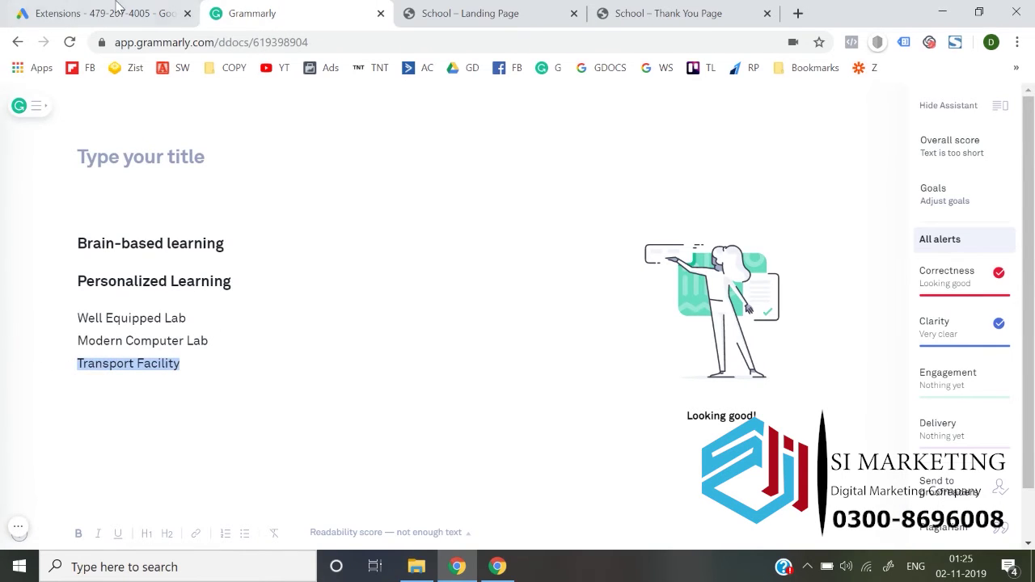
left_click(120, 10)
left_click(220, 346)
key("ctrl+v")
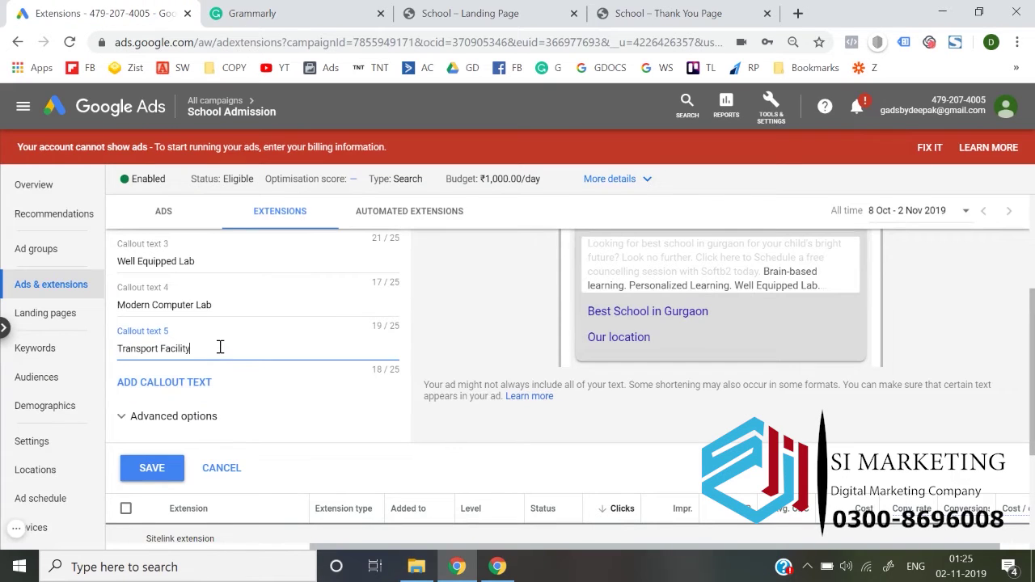
Review the callout extension's advanced options and save the callouts to the School Admission campaign
left_click(189, 422)
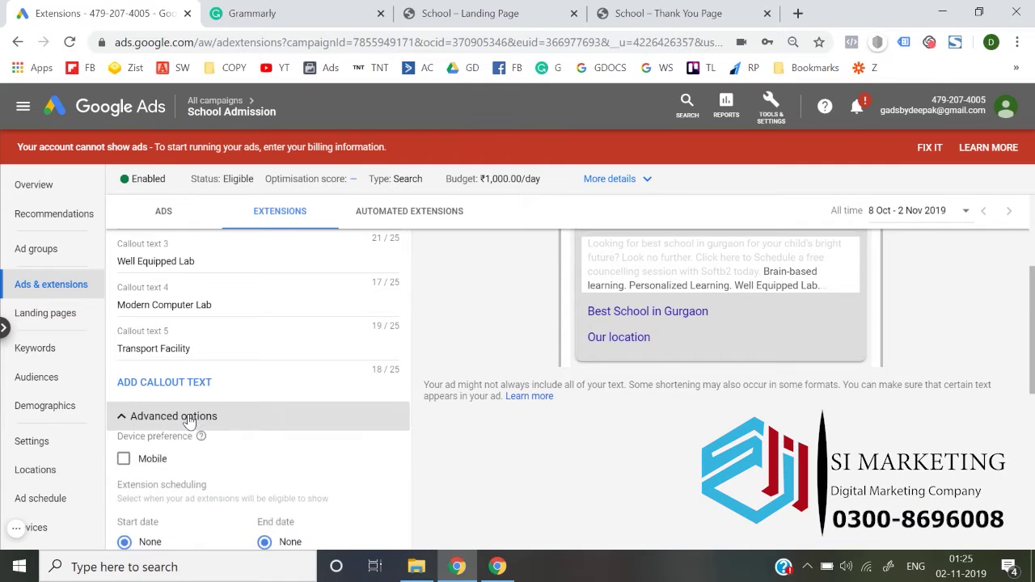
scroll(188, 417, "down", 1)
scroll(172, 393, "down", 3)
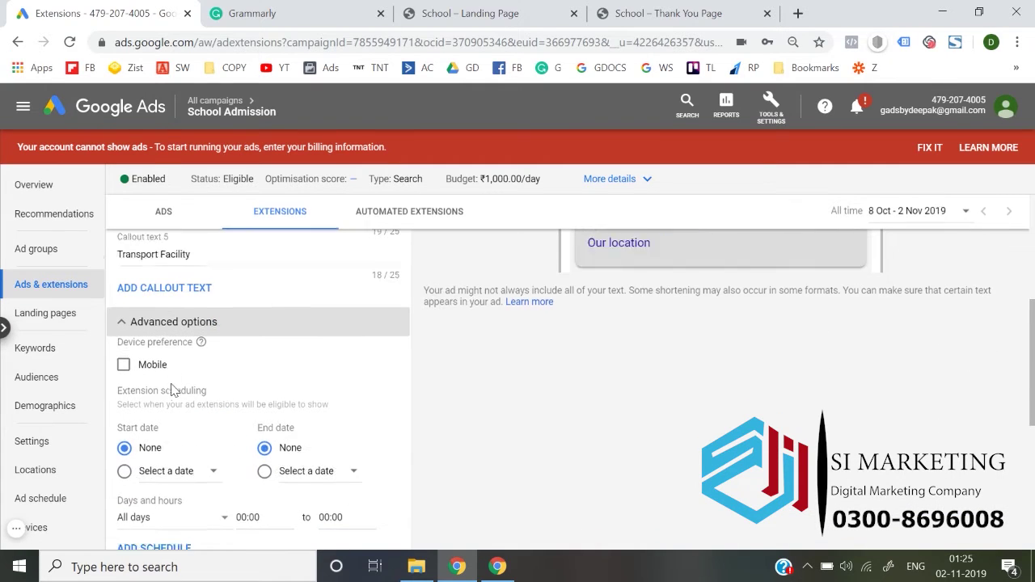
left_click(154, 451)
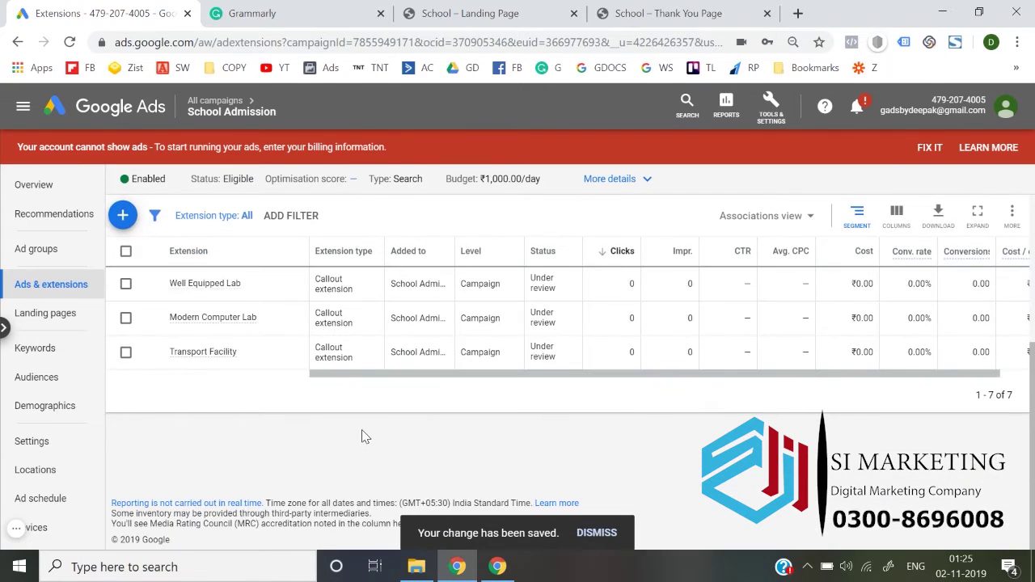
Examine the other ad extension types available for the campaign, then leave the list without choosing one
left_click(122, 250)
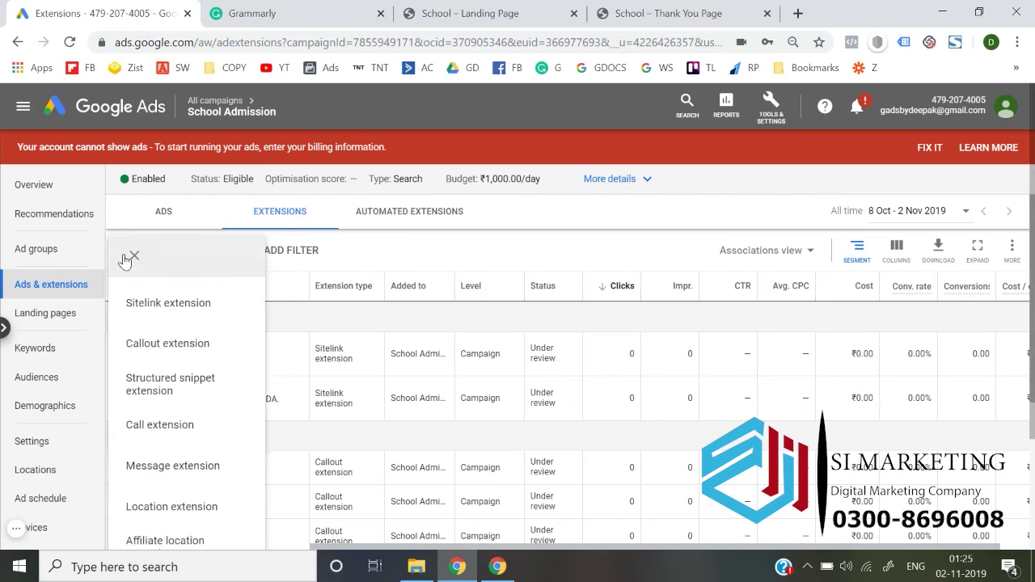
scroll(196, 446, "down", 4)
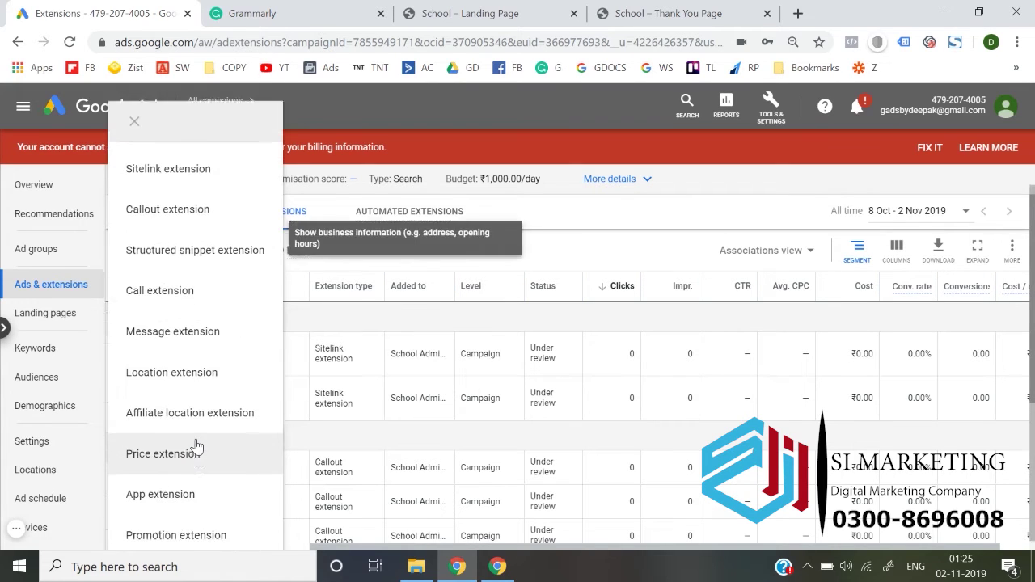
scroll(196, 445, "up", 4)
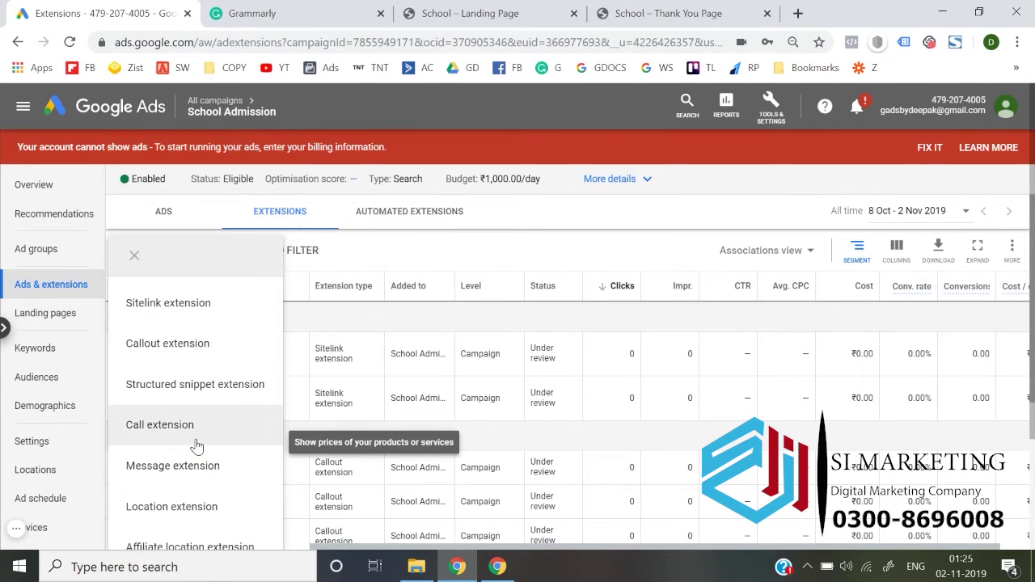
scroll(197, 446, "down", 2)
scroll(196, 445, "down", 2)
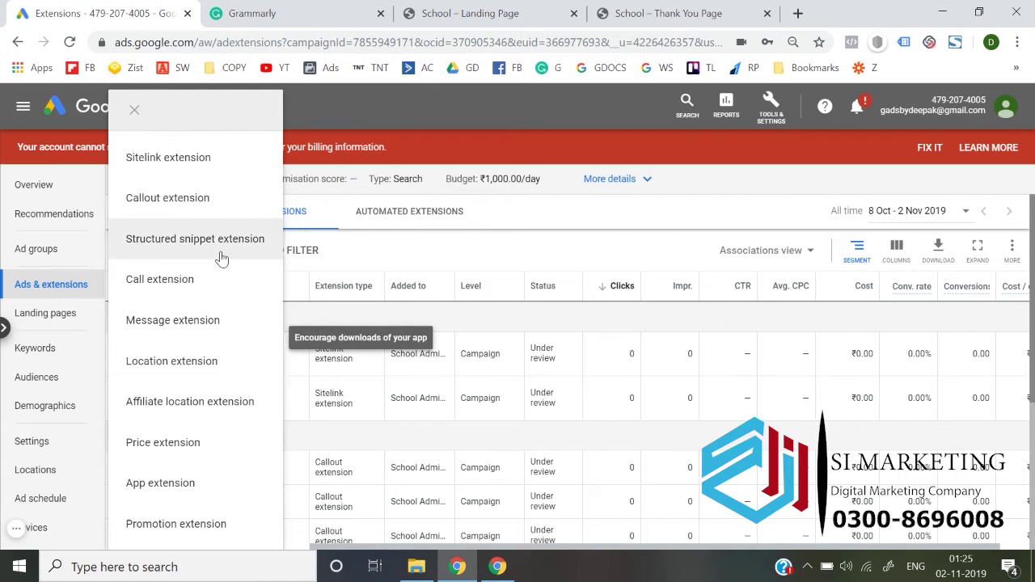
scroll(222, 257, "up", 2)
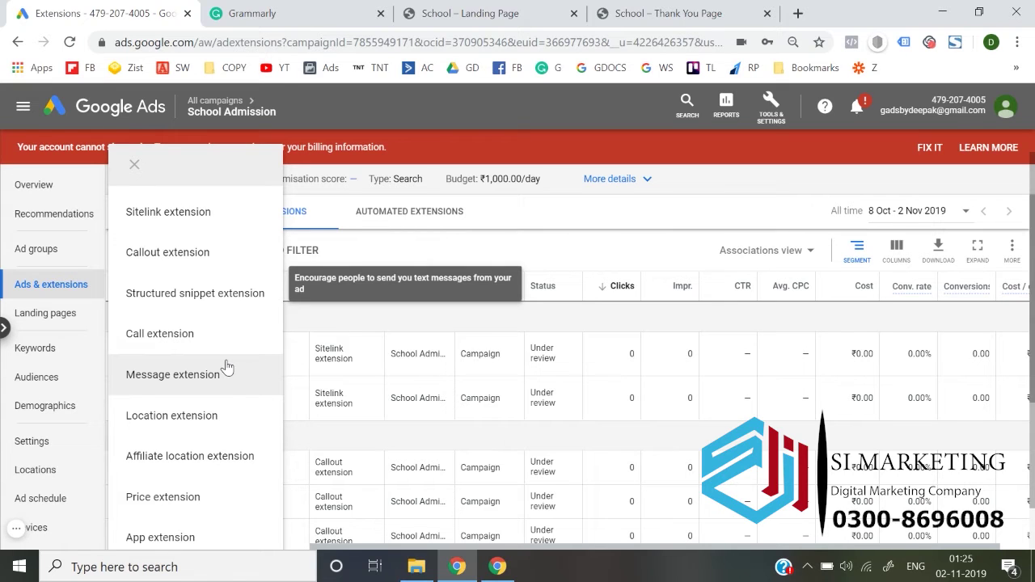
scroll(228, 368, "down", 1)
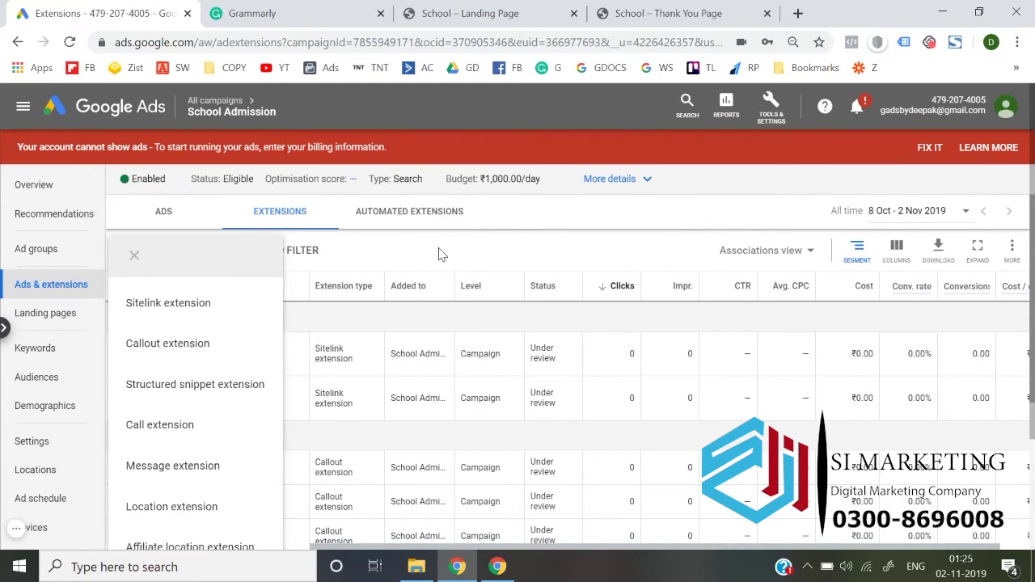
left_click(315, 417)
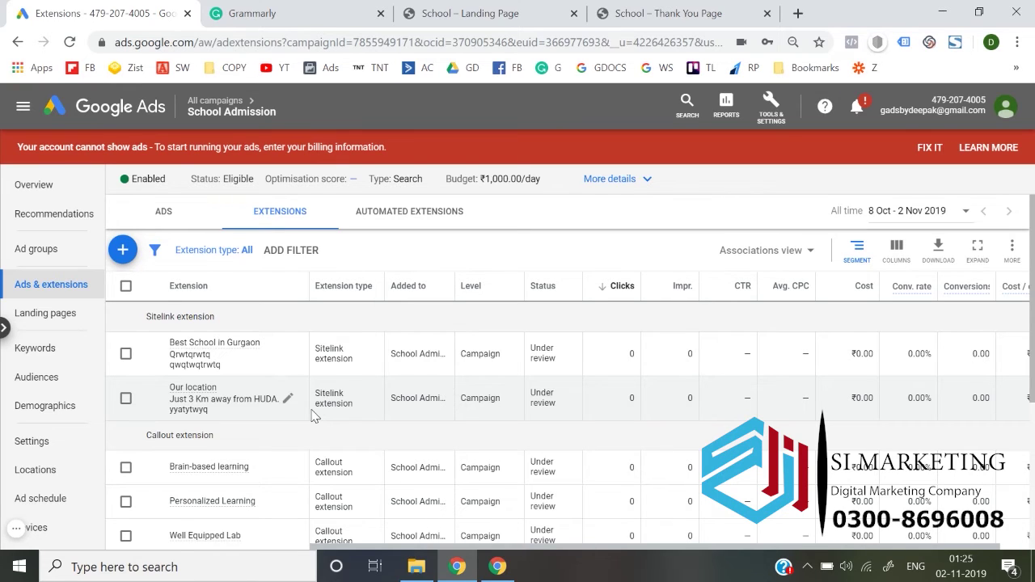
Examine the School Admission campaign's search keywords, negative keywords and search terms
left_click(49, 355)
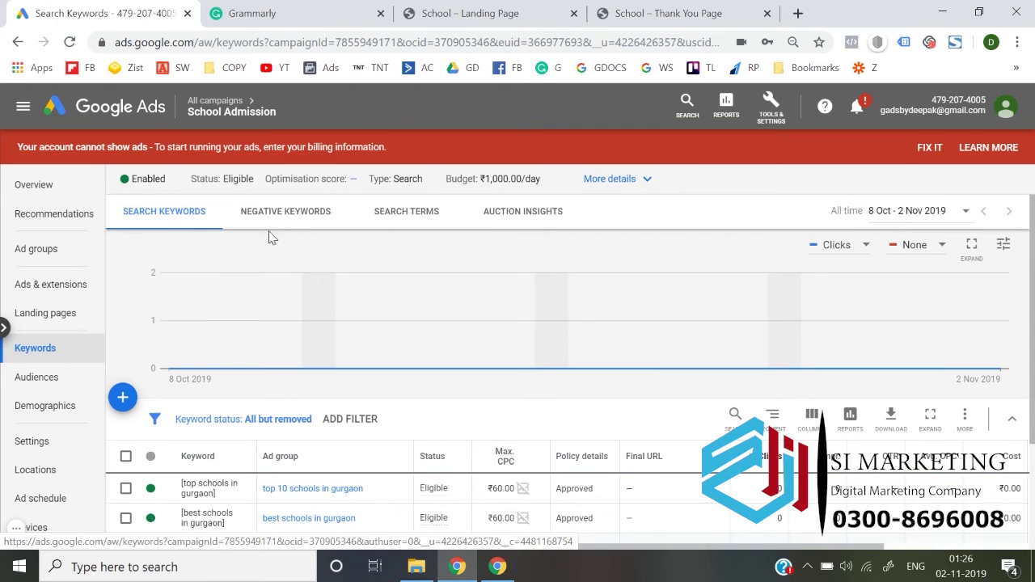
left_click(288, 227)
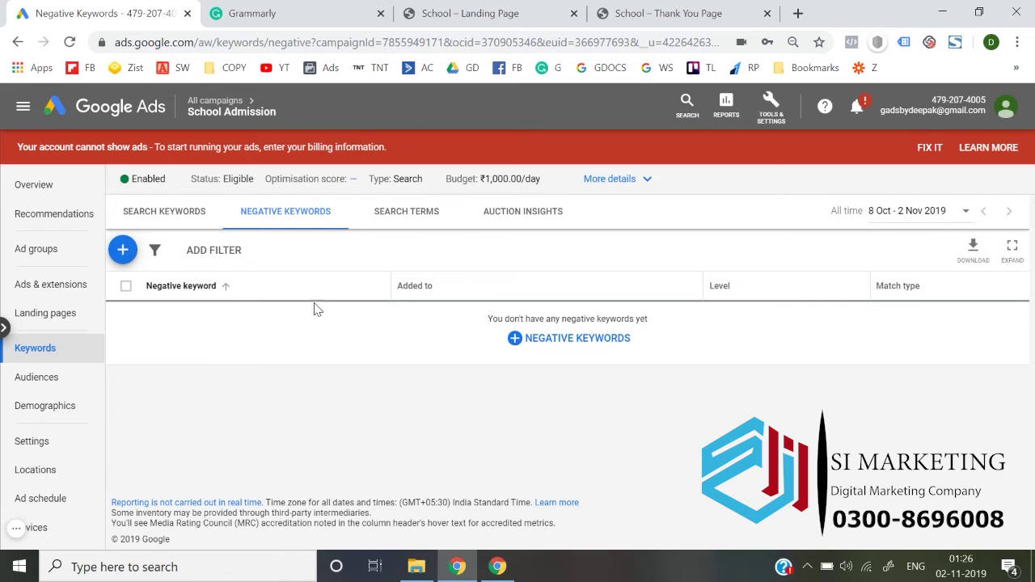
left_click(422, 215)
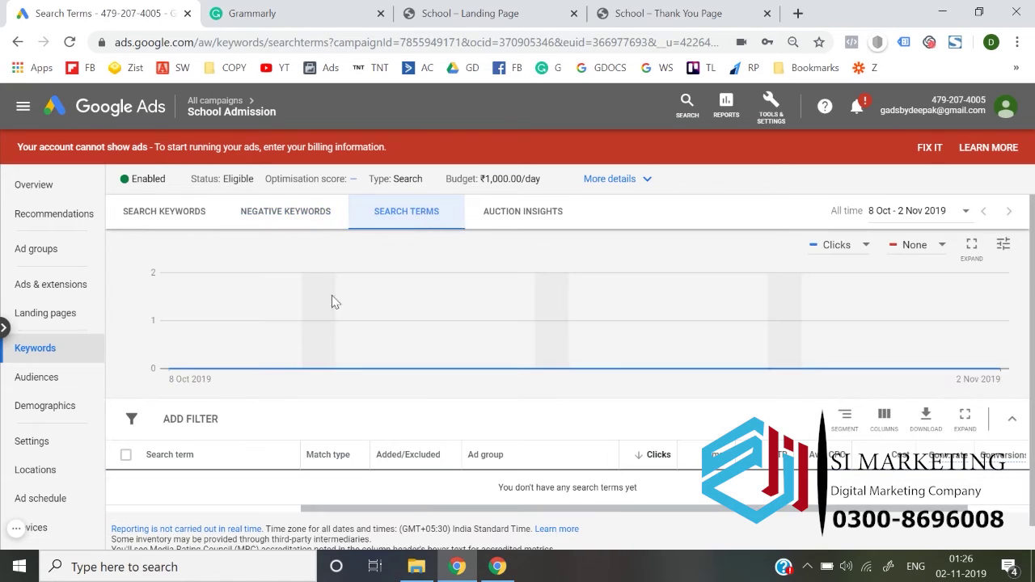
scroll(308, 430, "down", 1)
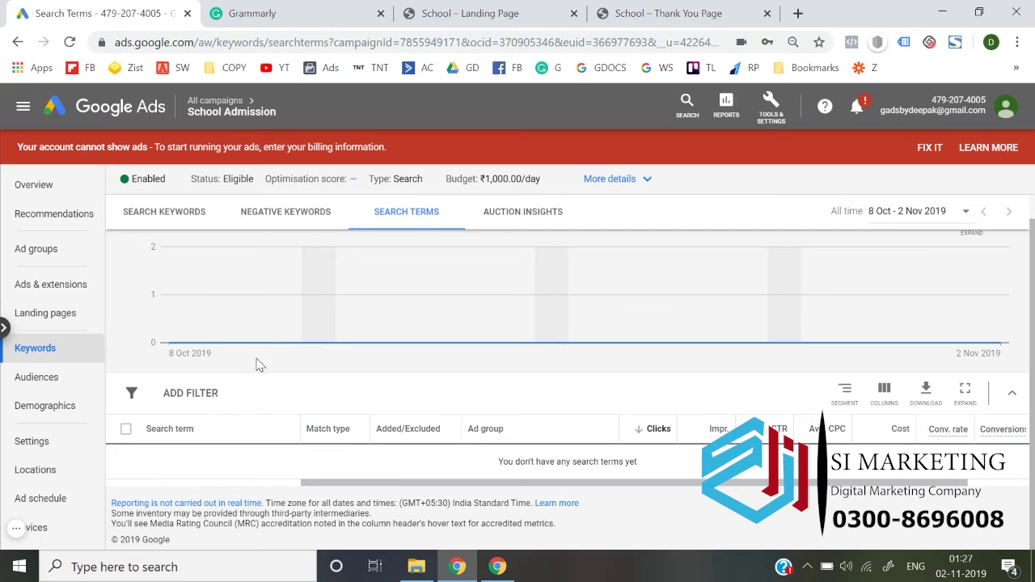
Add "Cheap" and "worst" as campaign-level negative keywords for the School Admission campaign and save them
left_click(305, 209)
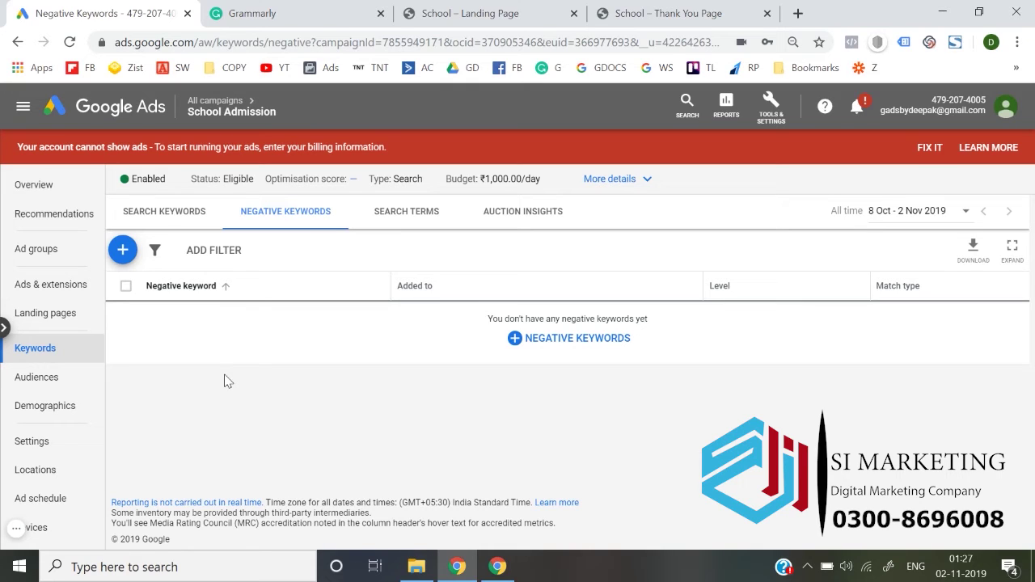
left_click(547, 351)
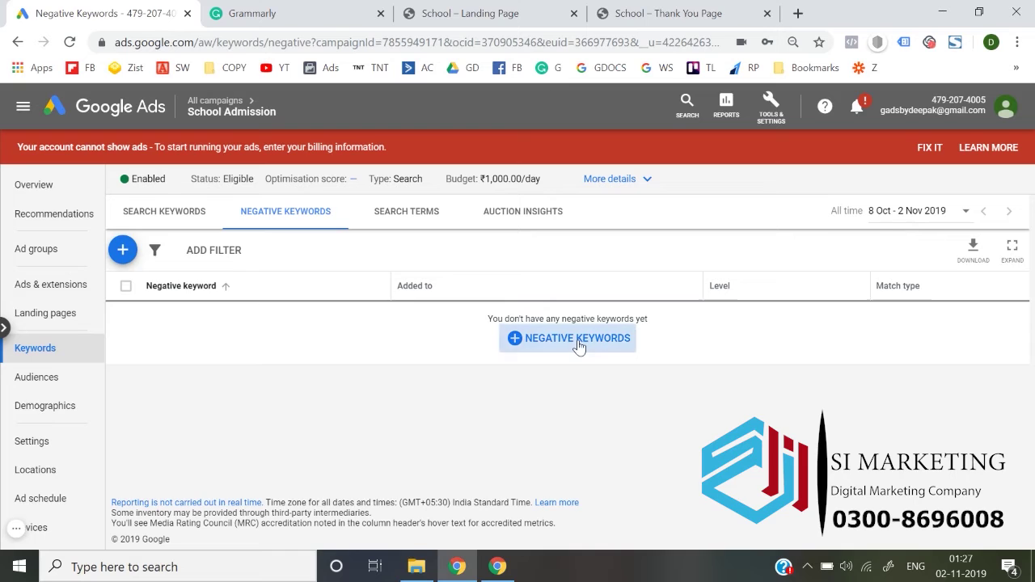
scroll(413, 370, "down", 2)
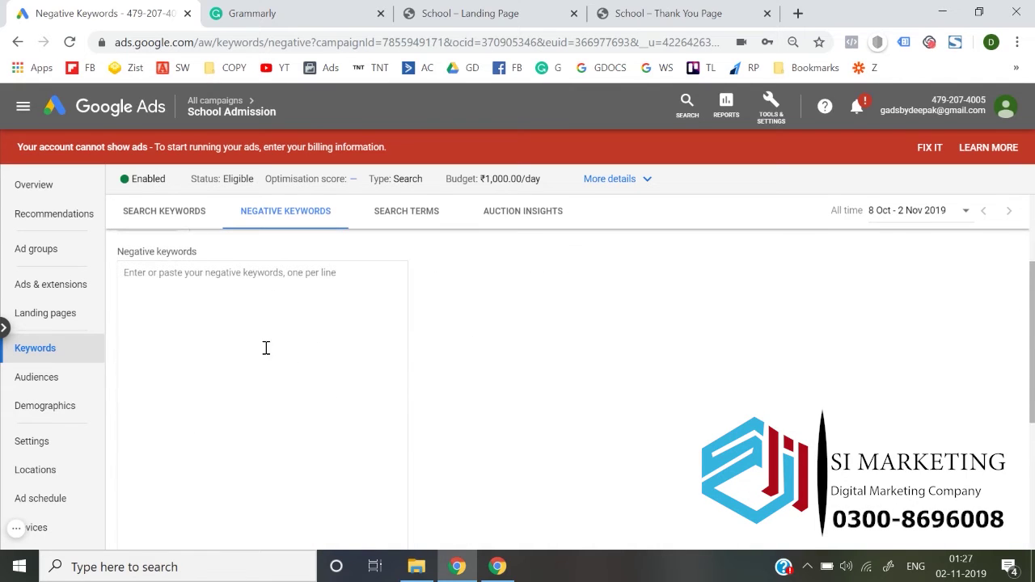
scroll(239, 344, "up", 2)
scroll(238, 349, "down", 3)
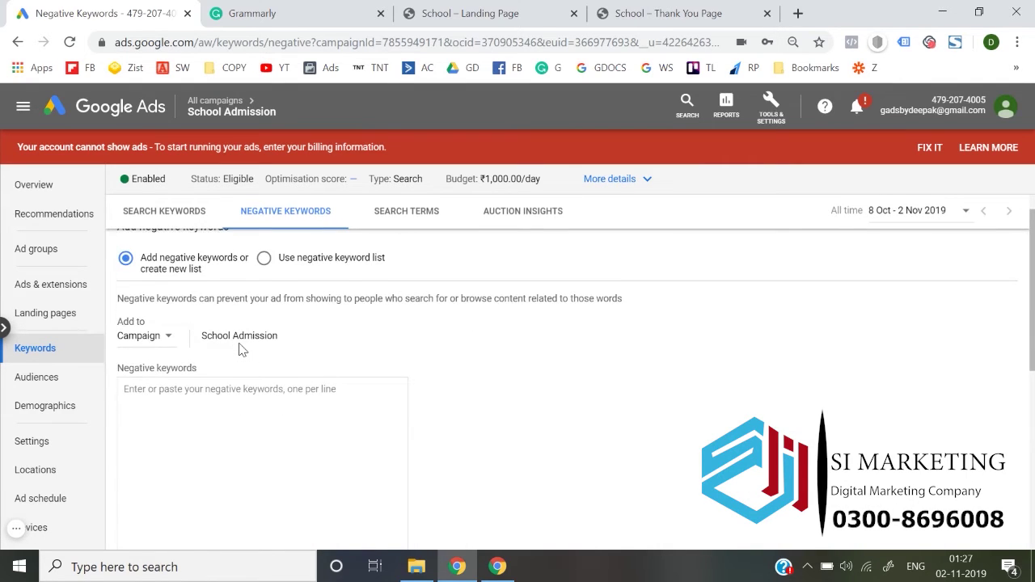
left_click(179, 362)
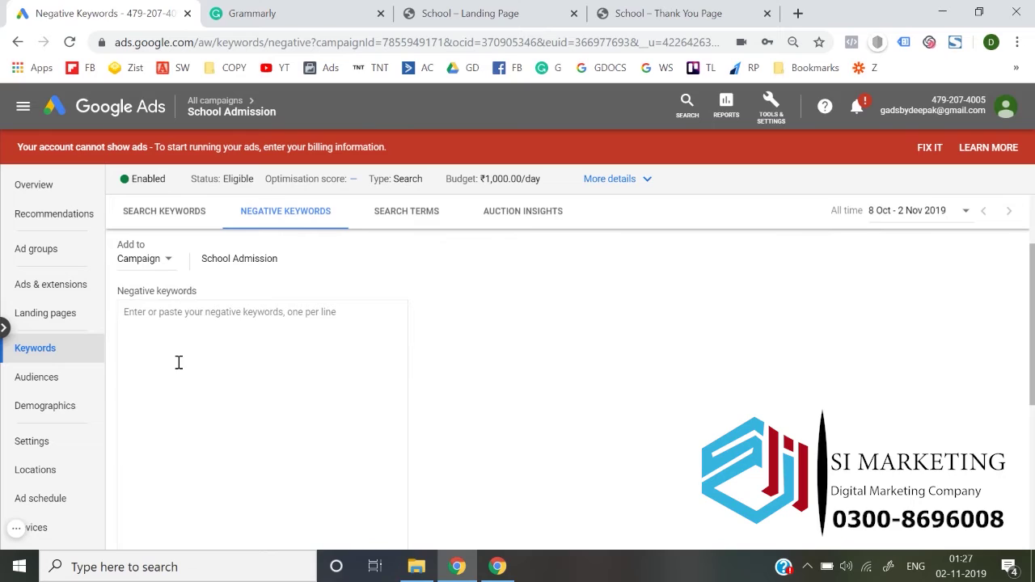
type("Cheap ")
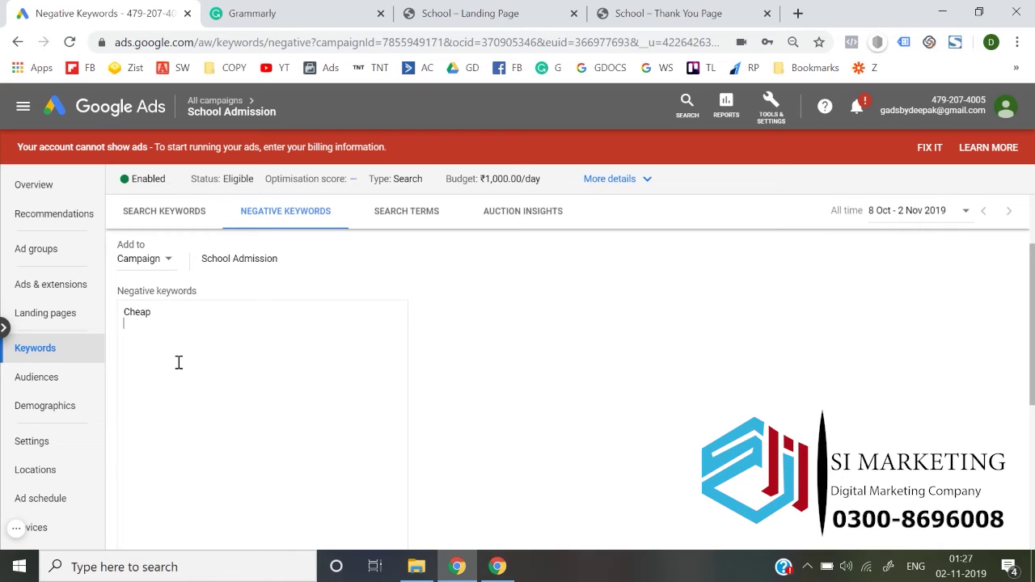
type("worst")
scroll(179, 363, "down", 1)
scroll(155, 455, "down", 1)
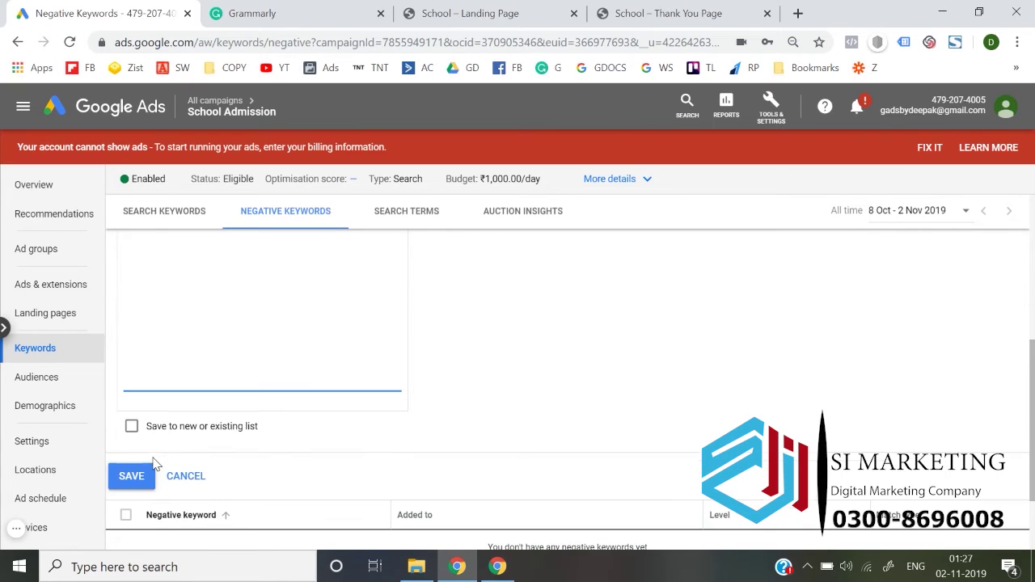
left_click(141, 484)
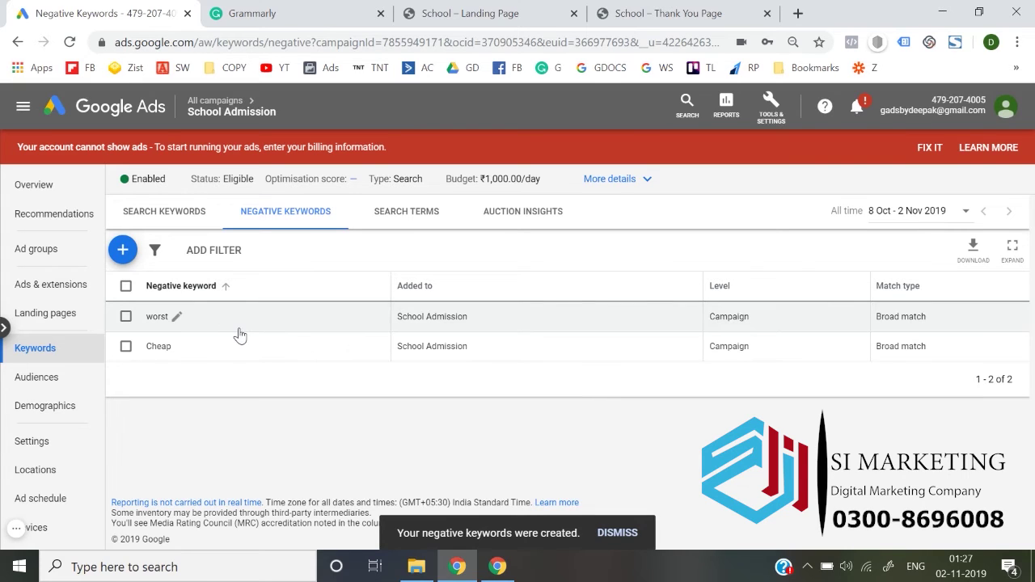
Examine the match type options for the negative keyword "worst" and leave its editor without saving
left_click(177, 318)
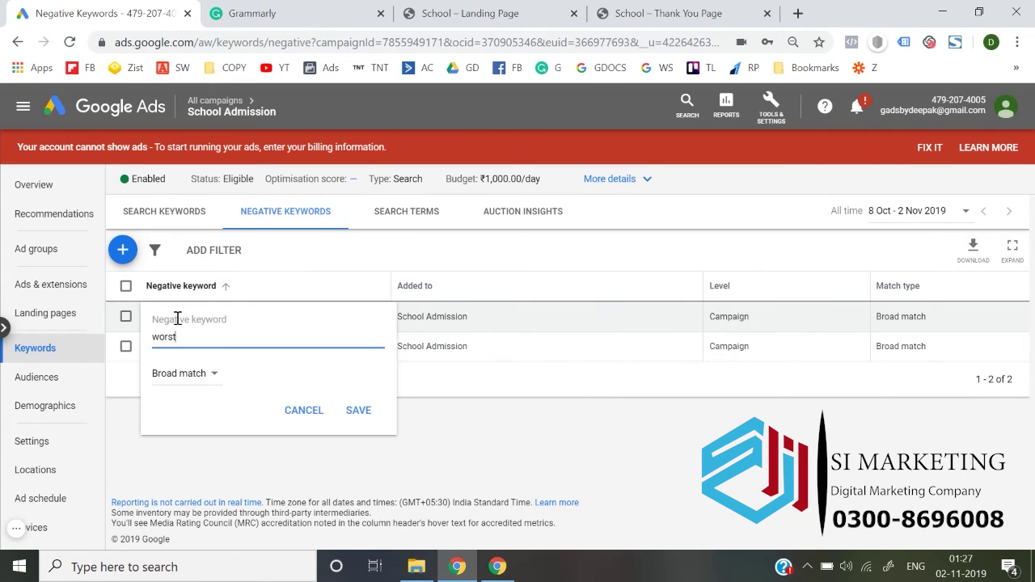
left_click(203, 376)
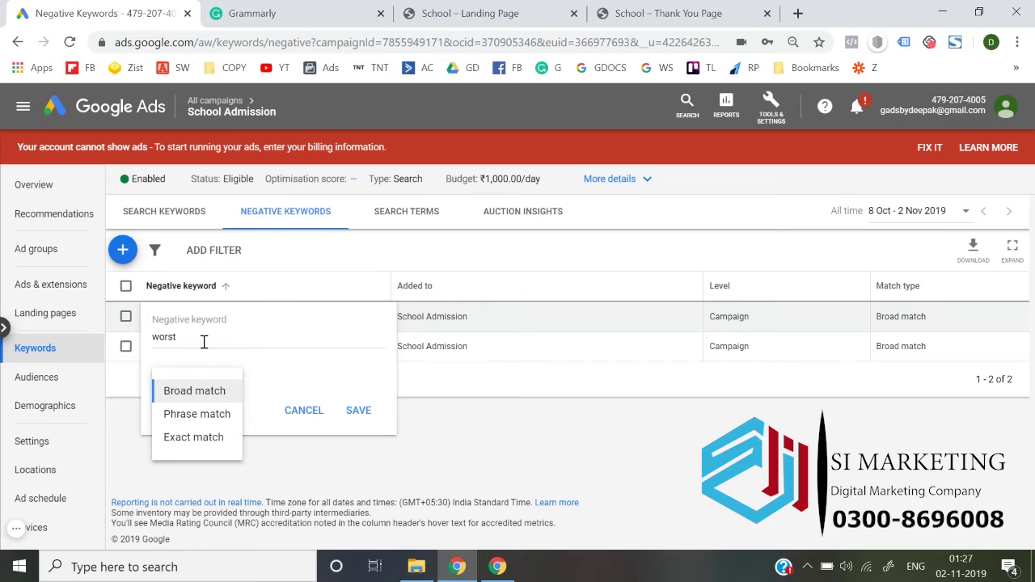
left_click(289, 366)
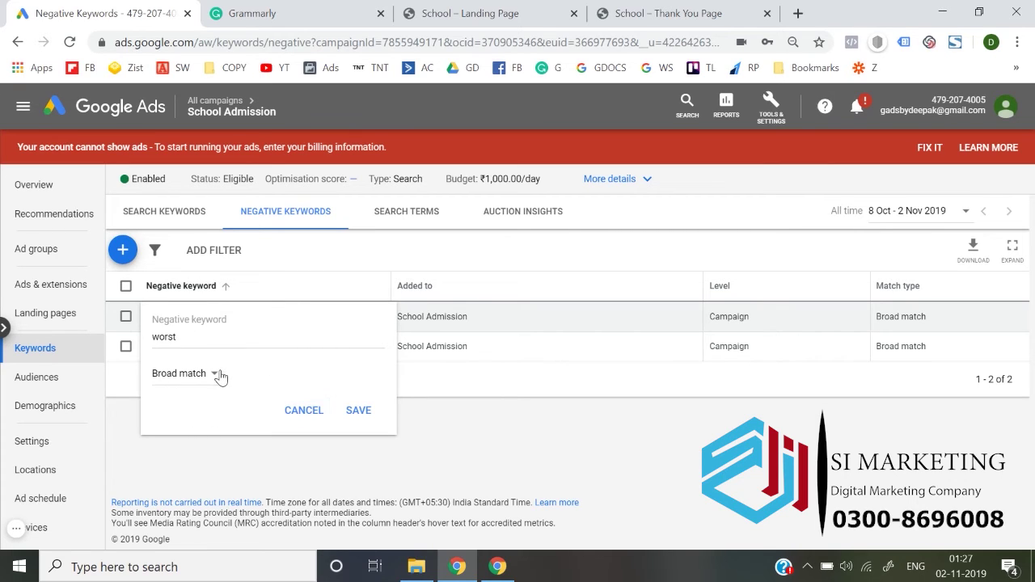
left_click(216, 375)
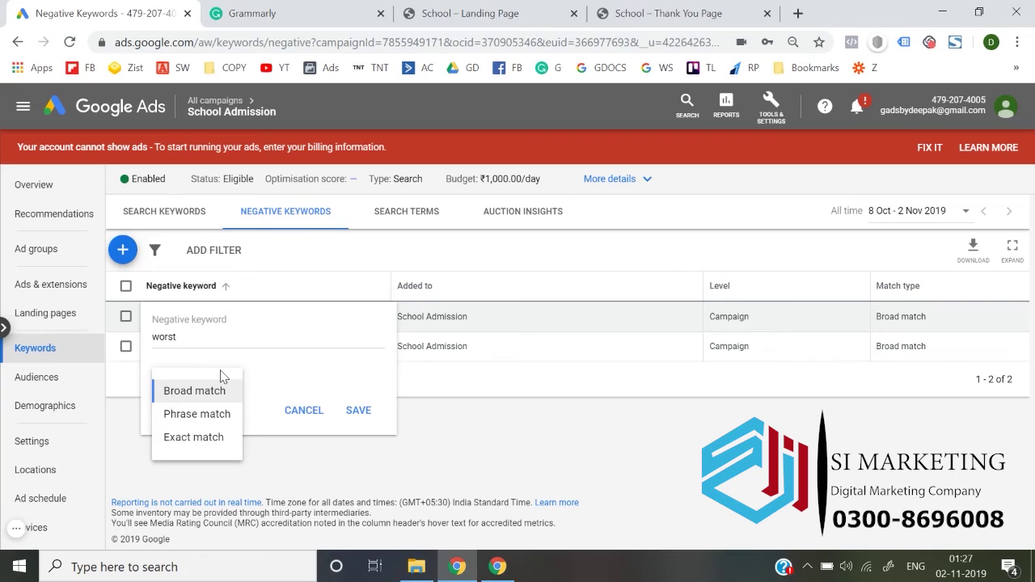
left_click(318, 385)
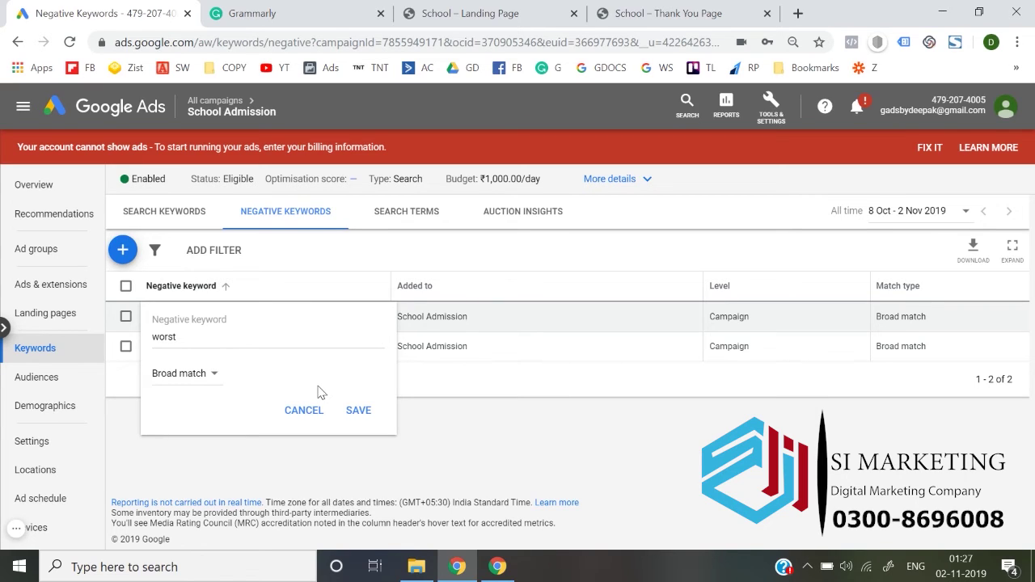
left_click(306, 411)
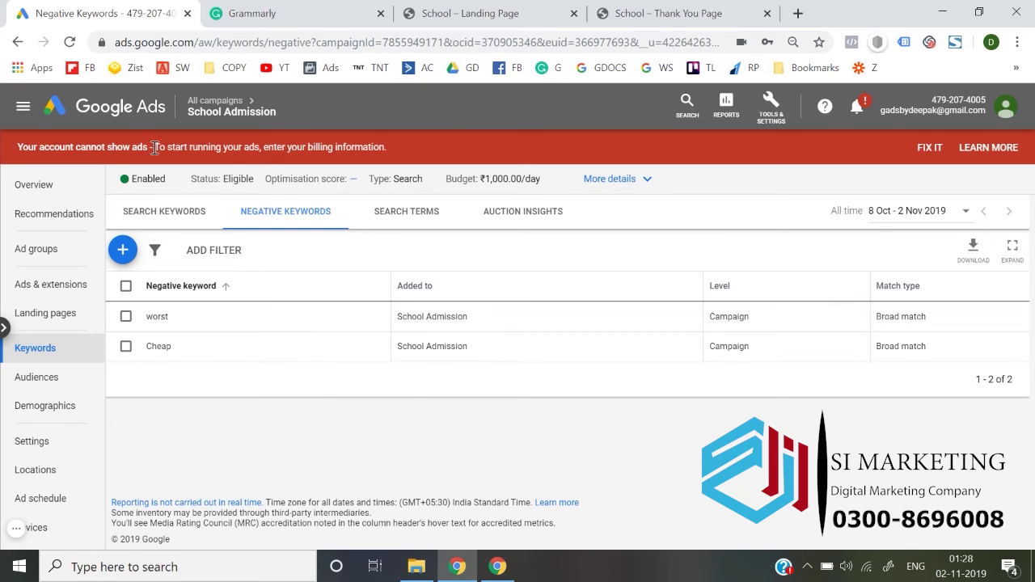
Open the School Admission campaign from the list of all campaigns and look over its ad groups
left_click(140, 123)
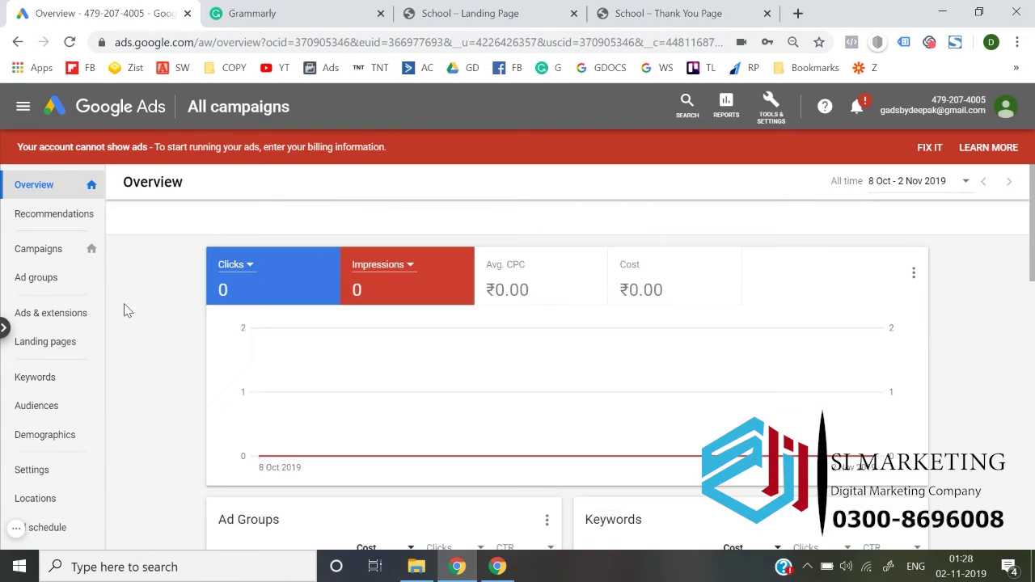
left_click(59, 259)
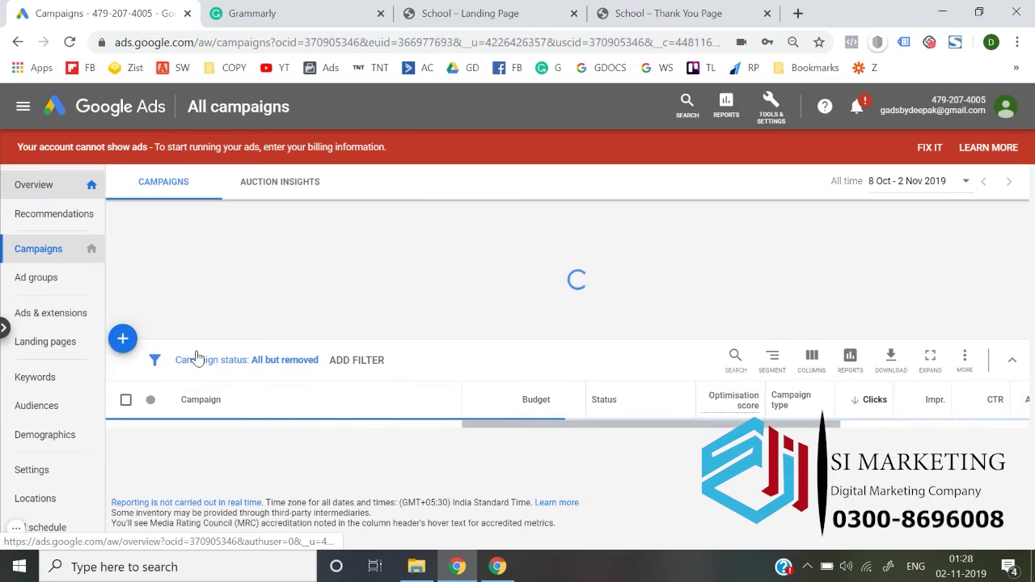
left_click(245, 440)
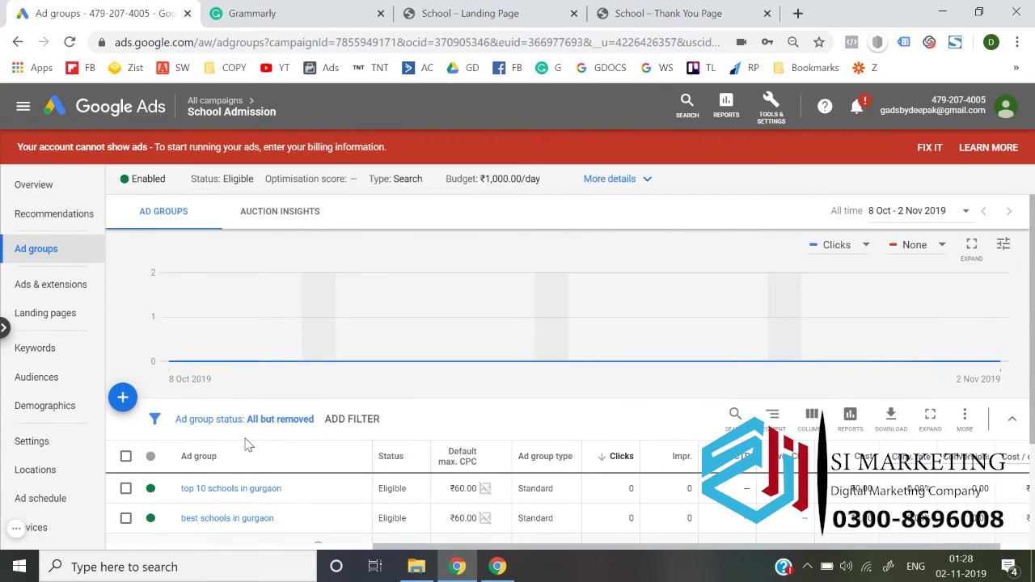
scroll(249, 443, "down", 2)
scroll(84, 458, "down", 2)
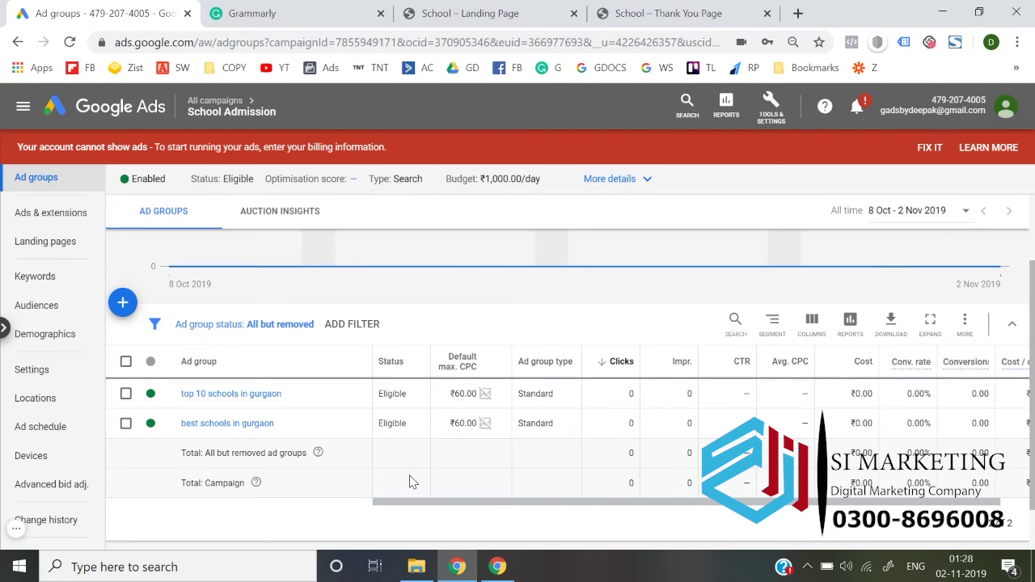
Increase the bid adjustment for mobile phones by 20% in the School Admission campaign's device settings and save it
left_click(61, 457)
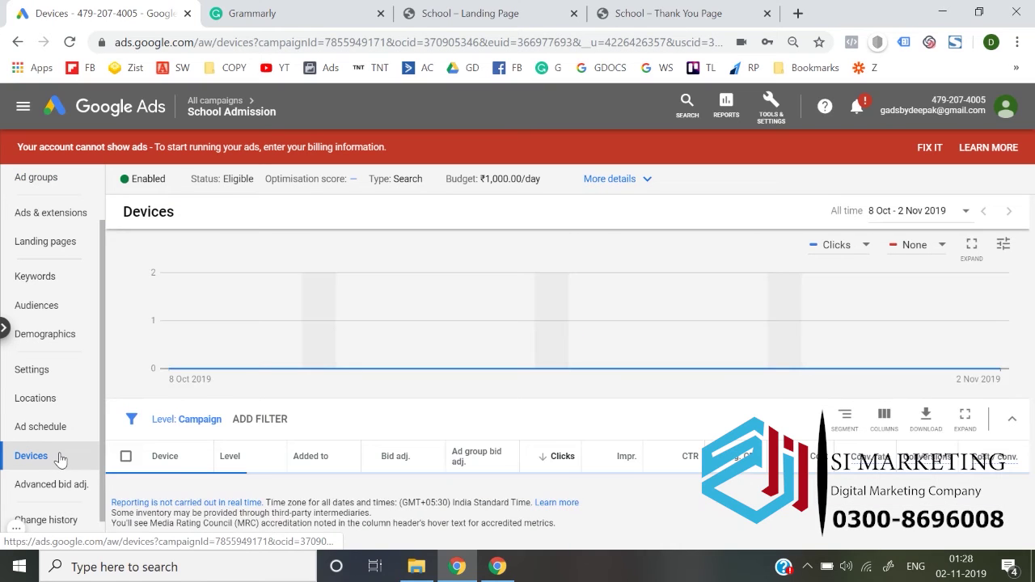
scroll(194, 440, "down", 2)
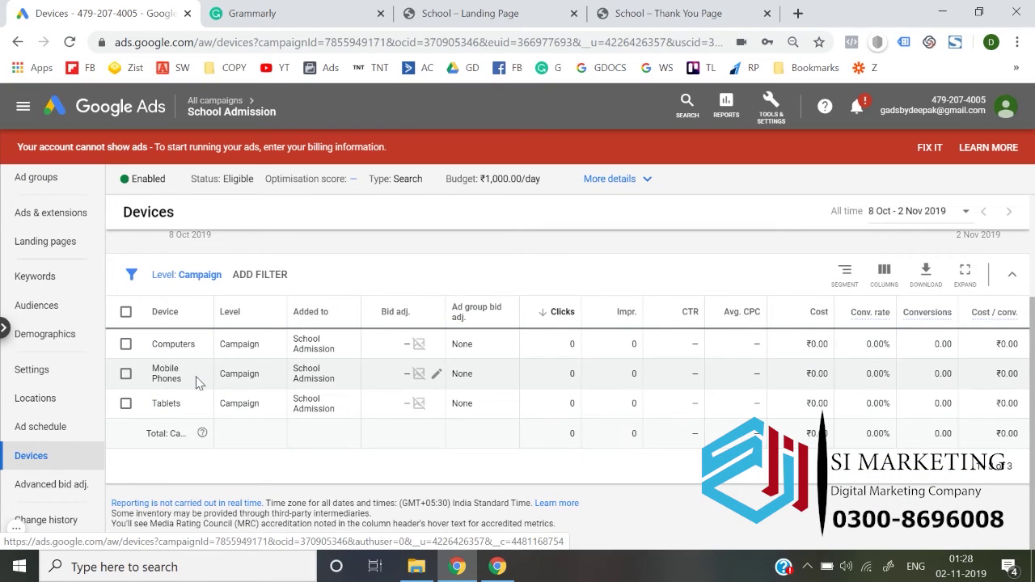
left_click(436, 374)
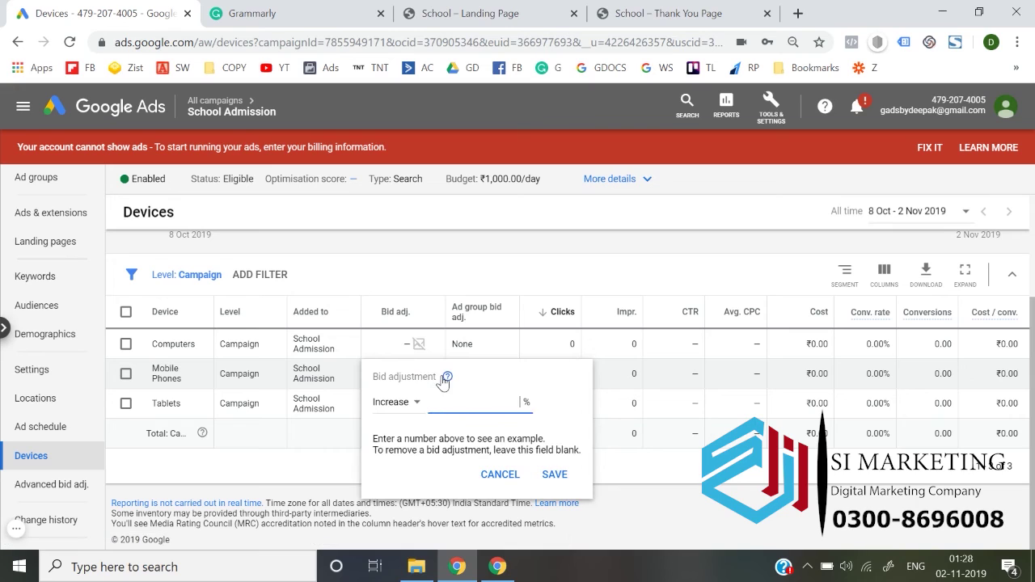
type("20")
left_click(555, 474)
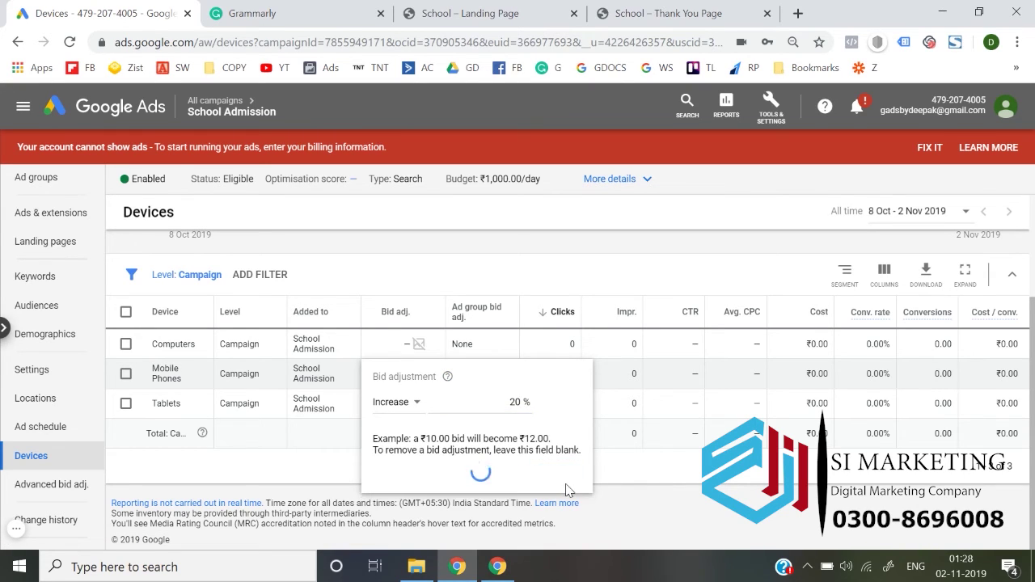
Set the campaign's bid adjustment for tablets to a 20% decrease, save it and check the device list
scroll(568, 489, "down", 1)
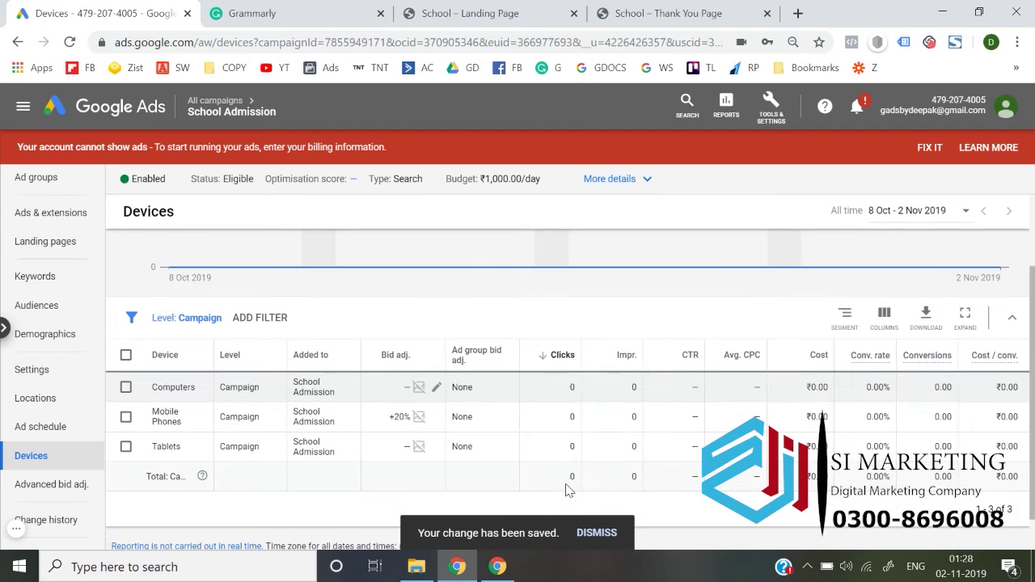
scroll(384, 458, "down", 1)
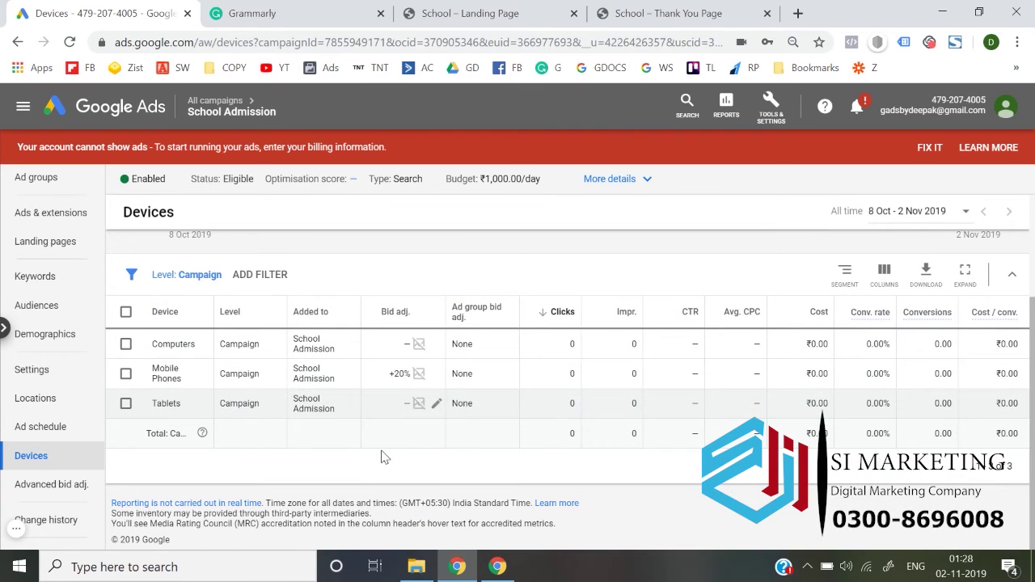
left_click(436, 404)
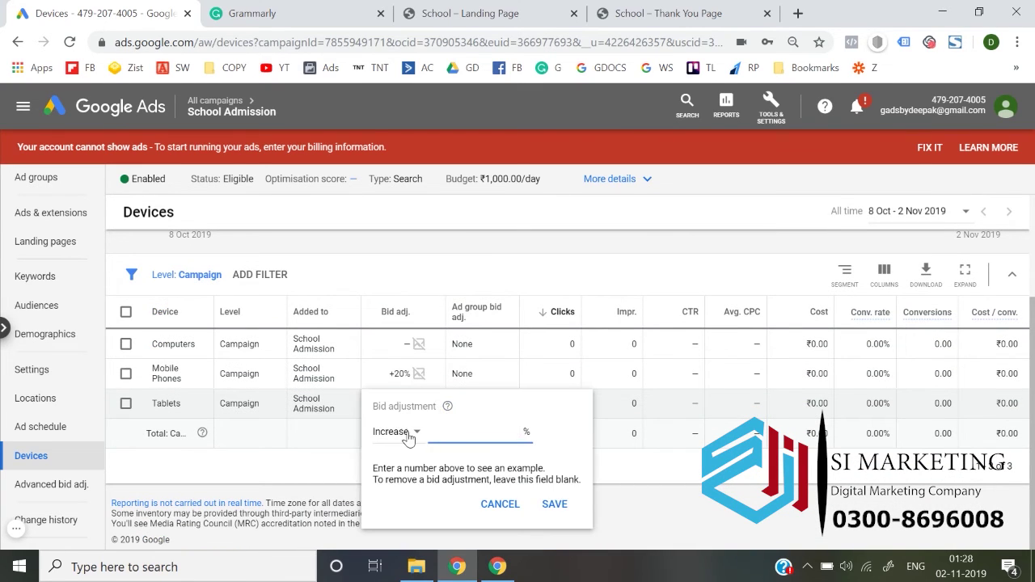
left_click(409, 432)
left_click(407, 472)
left_click(468, 432)
type("20")
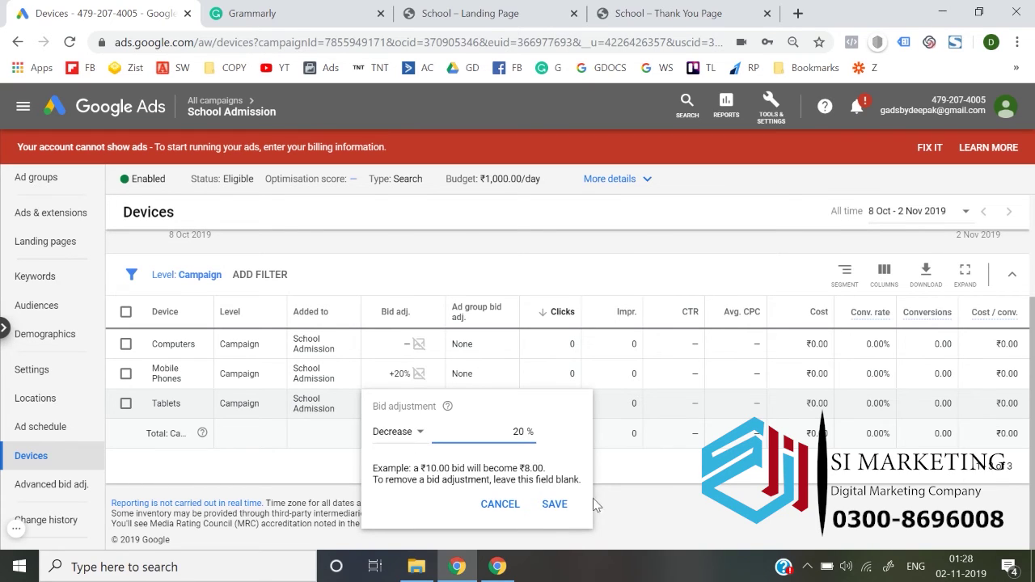
left_click(555, 504)
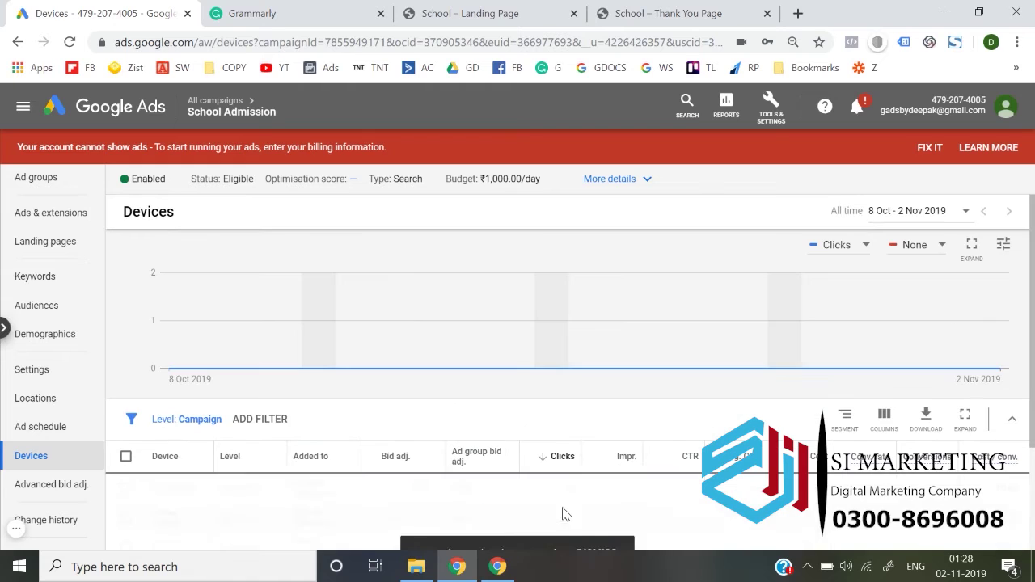
scroll(380, 418, "down", 2)
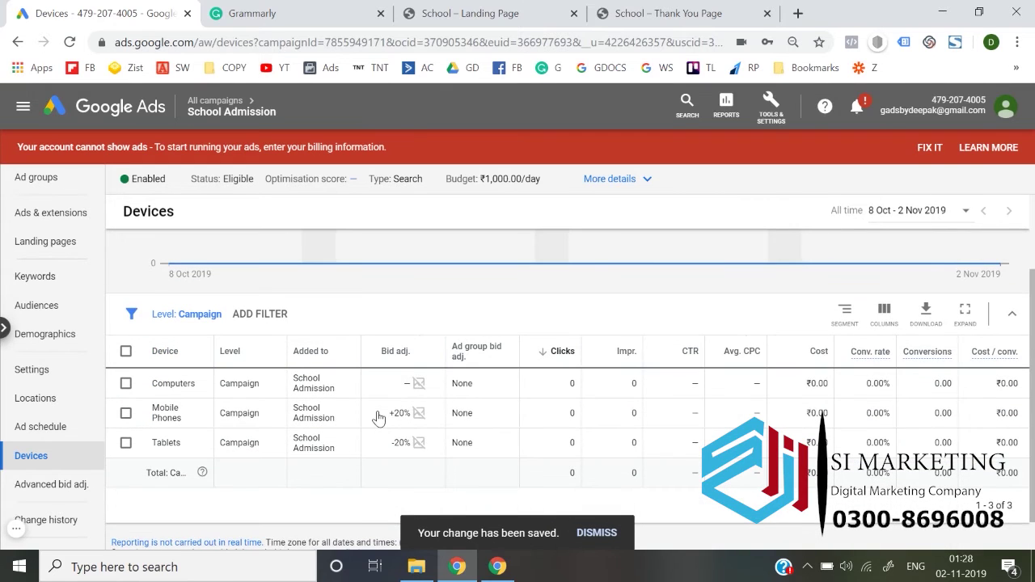
scroll(381, 417, "down", 1)
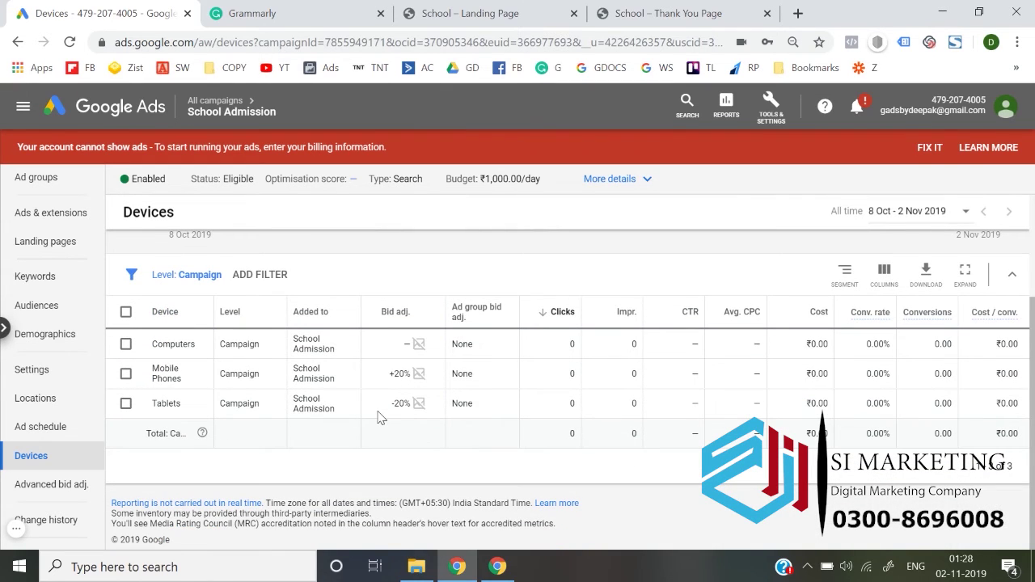
Go back to the list of all campaigns and reopen School Admission to view its ad groups
scroll(99, 433, "down", 1)
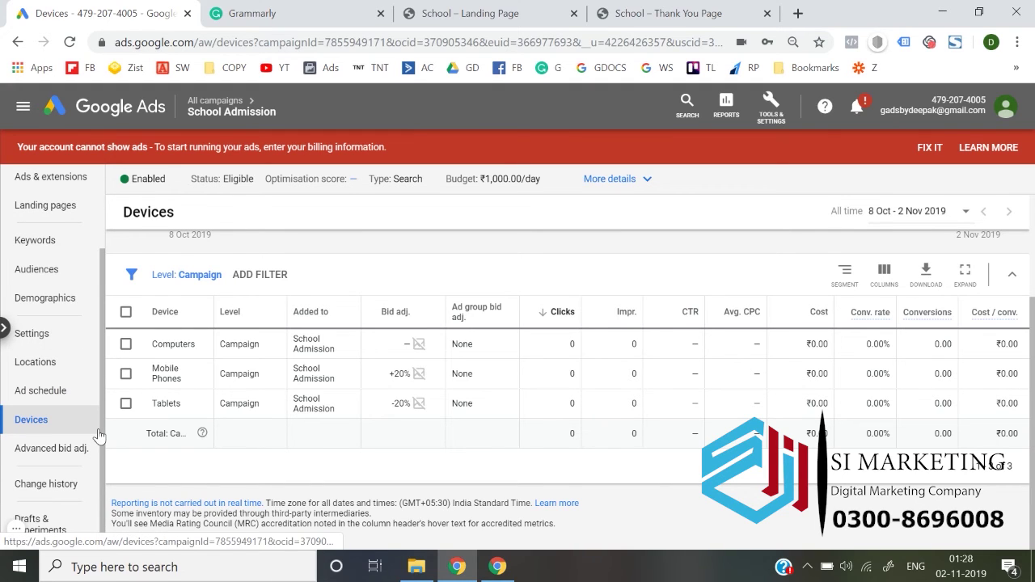
scroll(115, 325, "up", 3)
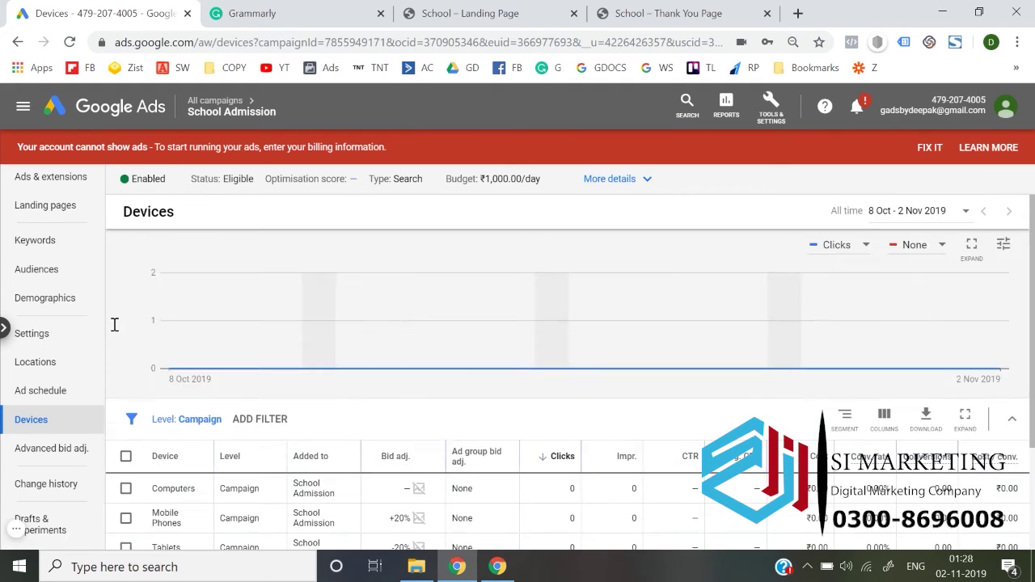
left_click(122, 111)
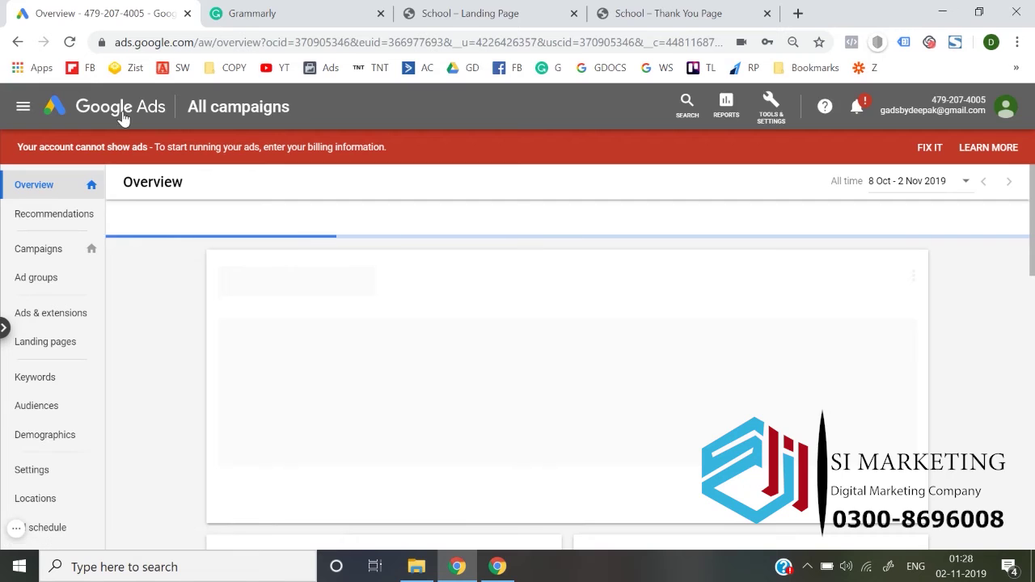
left_click(35, 250)
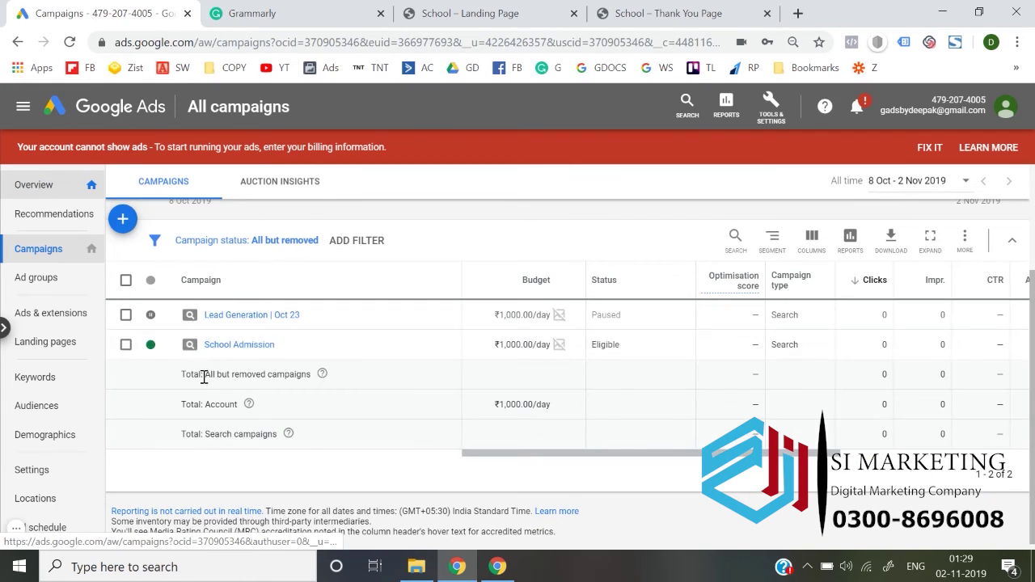
left_click(224, 346)
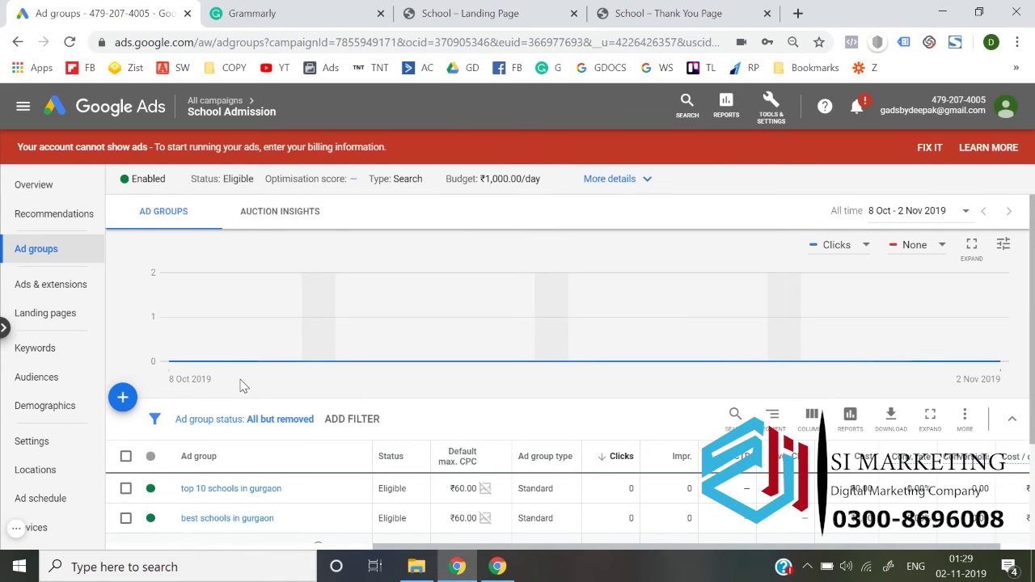
scroll(243, 385, "down", 1)
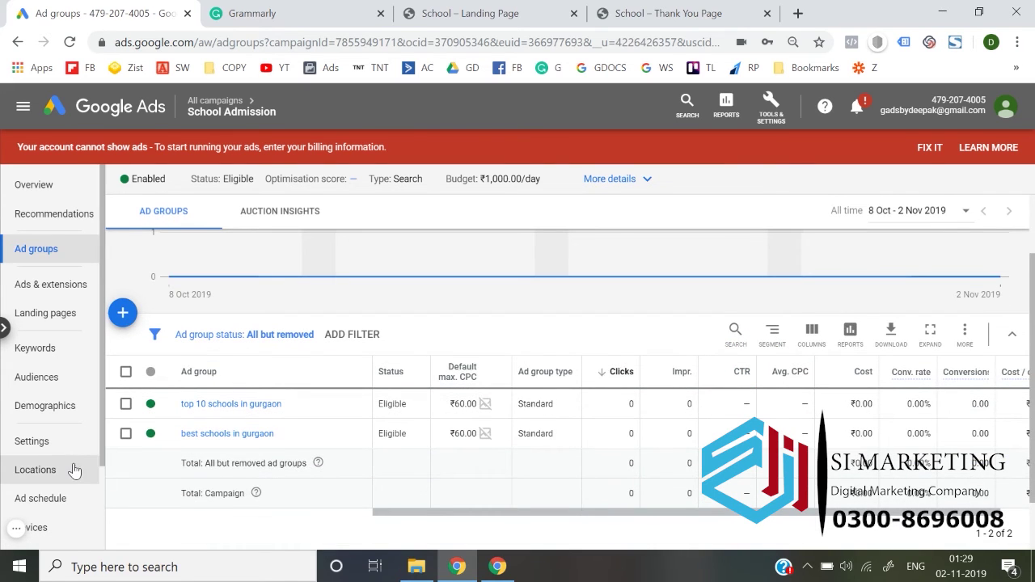
Open the School Admission campaign's demographics and view its age and gender breakdowns
scroll(72, 467, "down", 2)
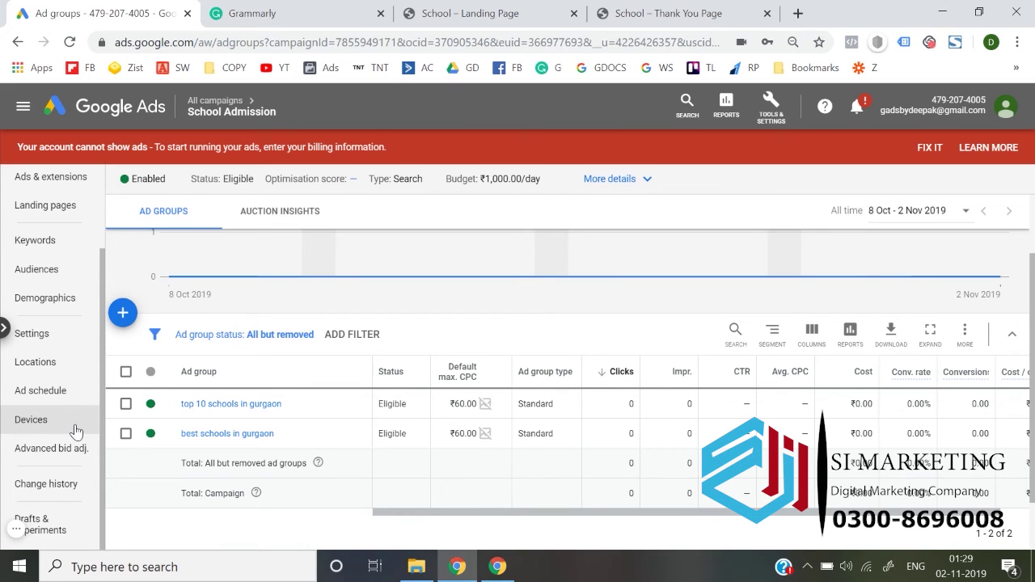
scroll(75, 431, "up", 1)
left_click(69, 321)
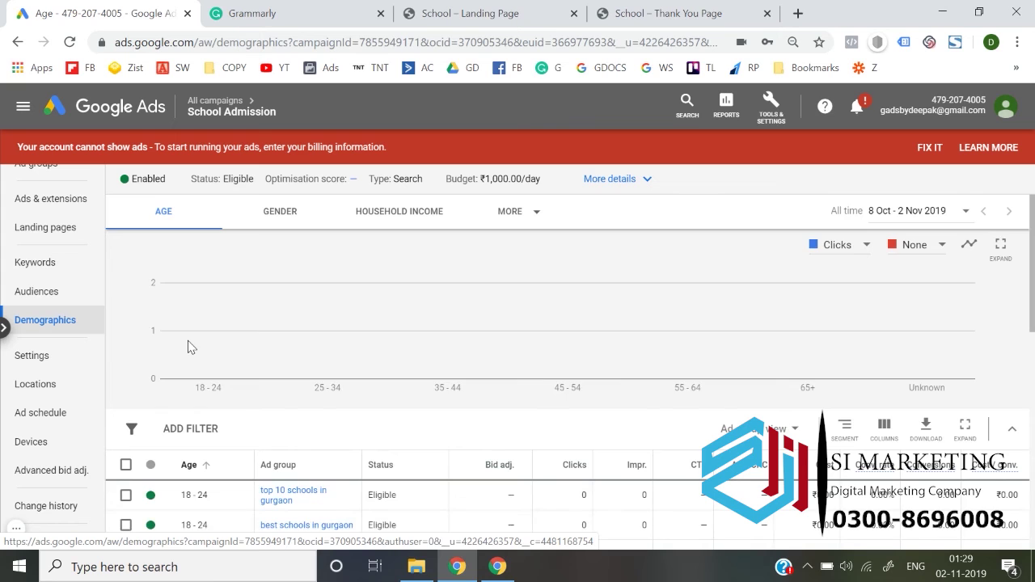
left_click(273, 210)
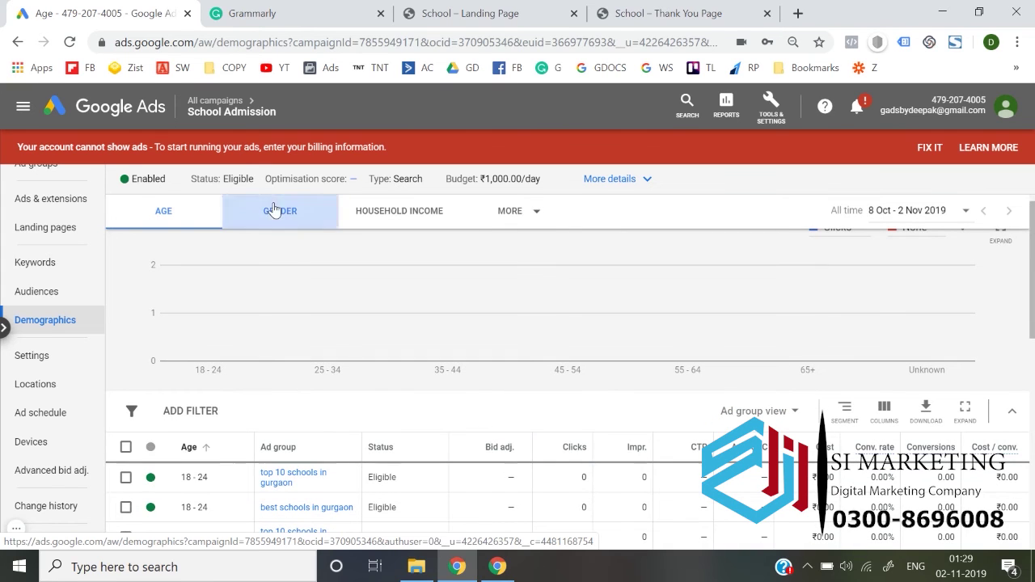
left_click(185, 218)
View the gender demographics, open the bid adjustment for females in the "top 10 schools in gurgaon" ad group and cancel it
left_click(277, 215)
scroll(267, 356, "down", 3)
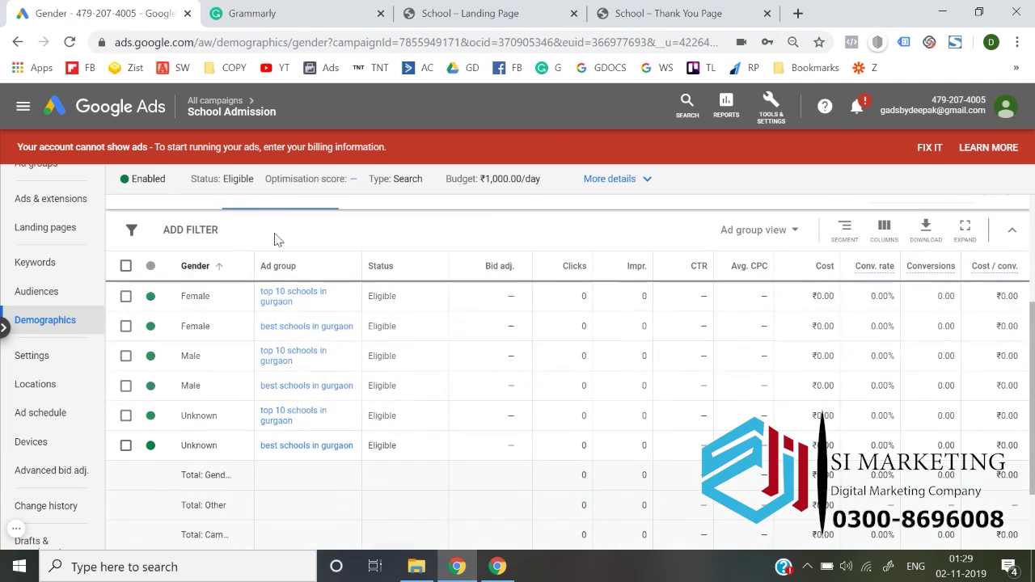
scroll(264, 366, "up", 1)
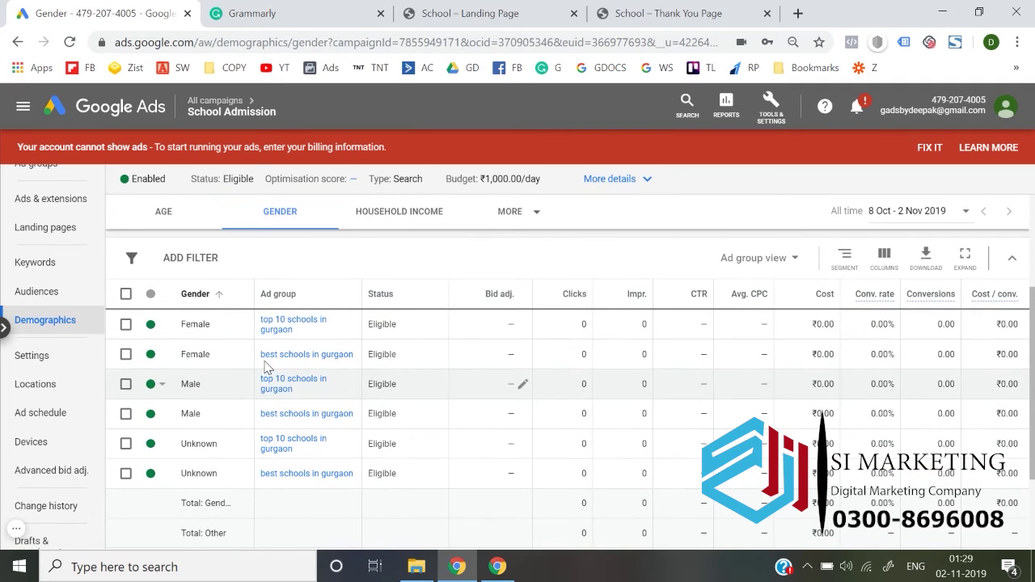
left_click(522, 329)
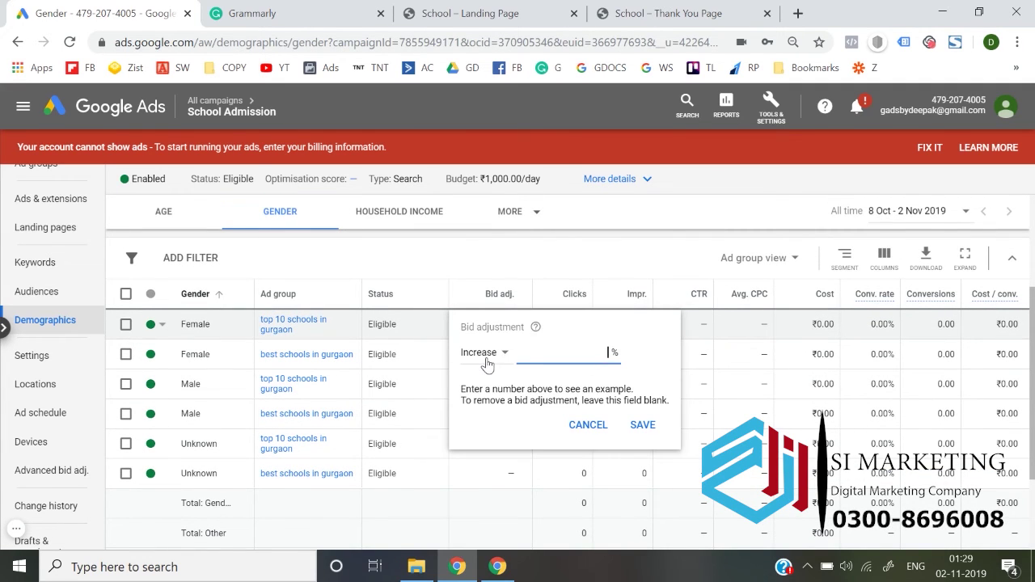
left_click(585, 425)
Open the School Admission campaign's audiences page and look over its audience list
scroll(95, 381, "up", 3)
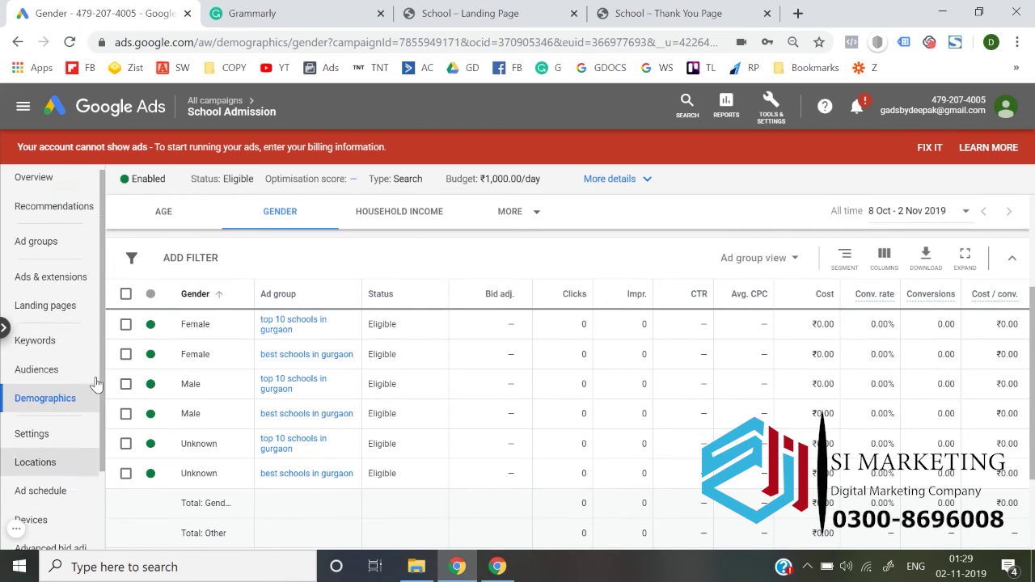
left_click(64, 381)
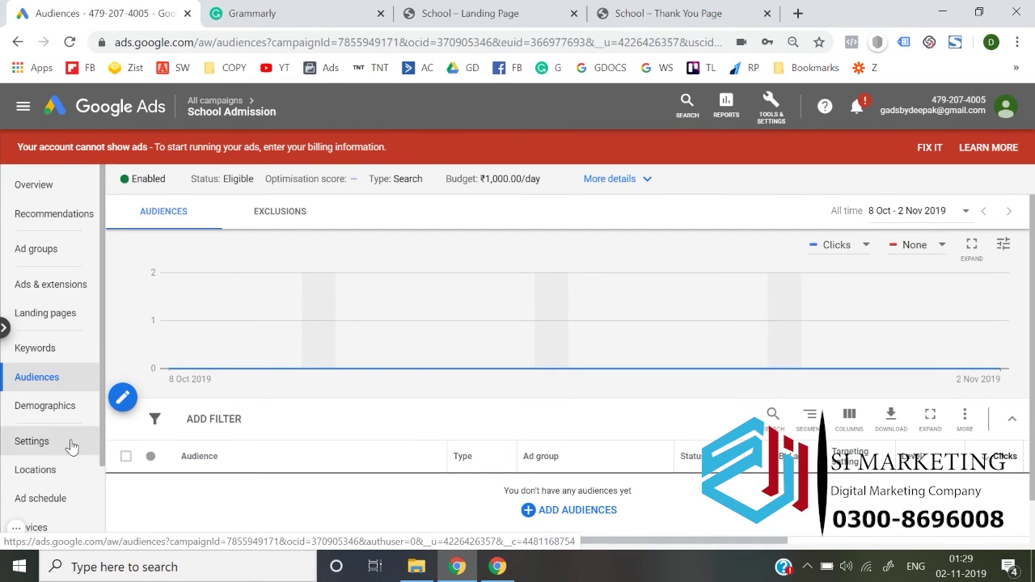
scroll(70, 444, "down", 1)
scroll(70, 443, "down", 1)
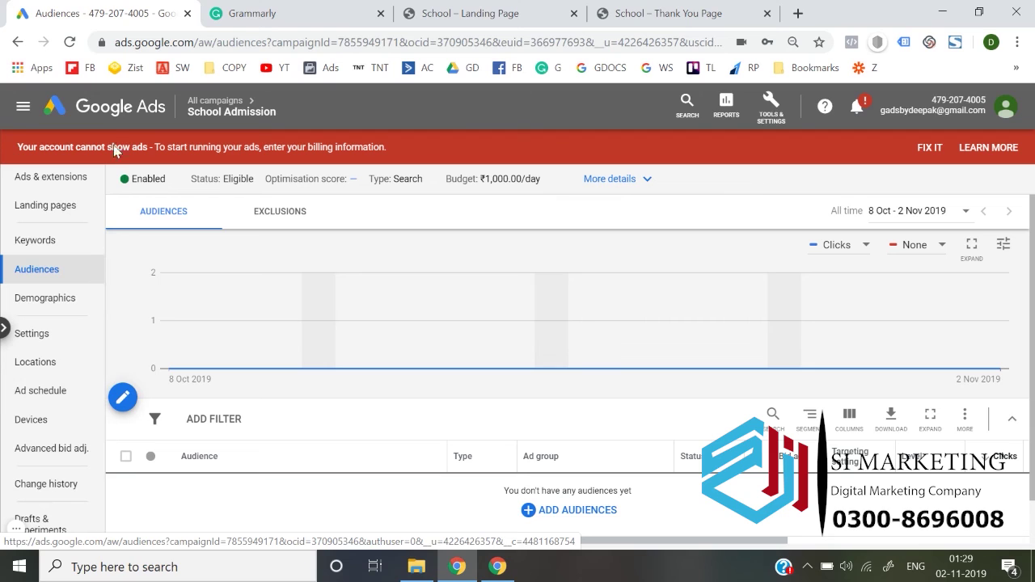
Return to the list of all campaigns, reopen School Admission and review the performance columns of its ad groups
left_click(110, 118)
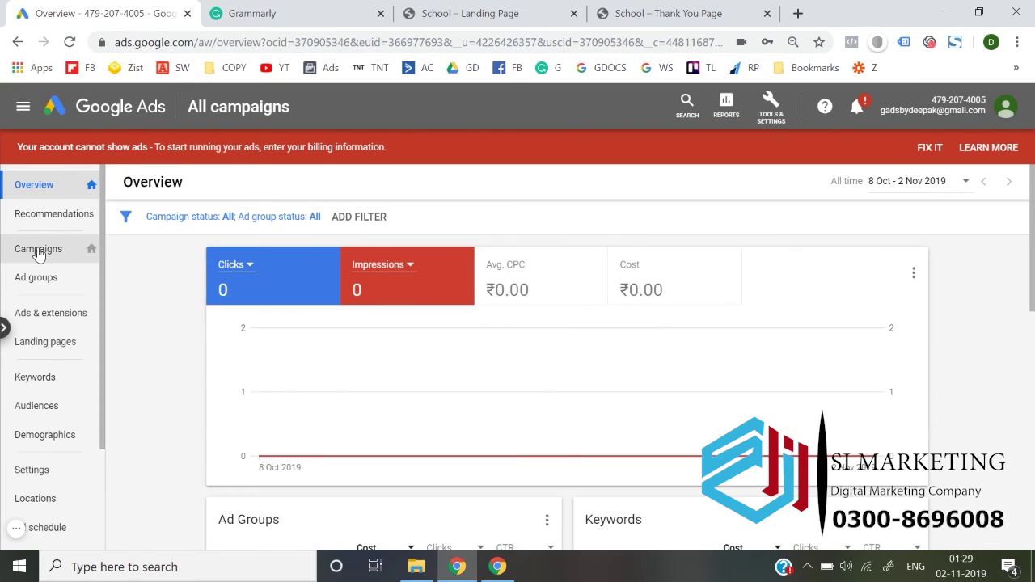
left_click(38, 251)
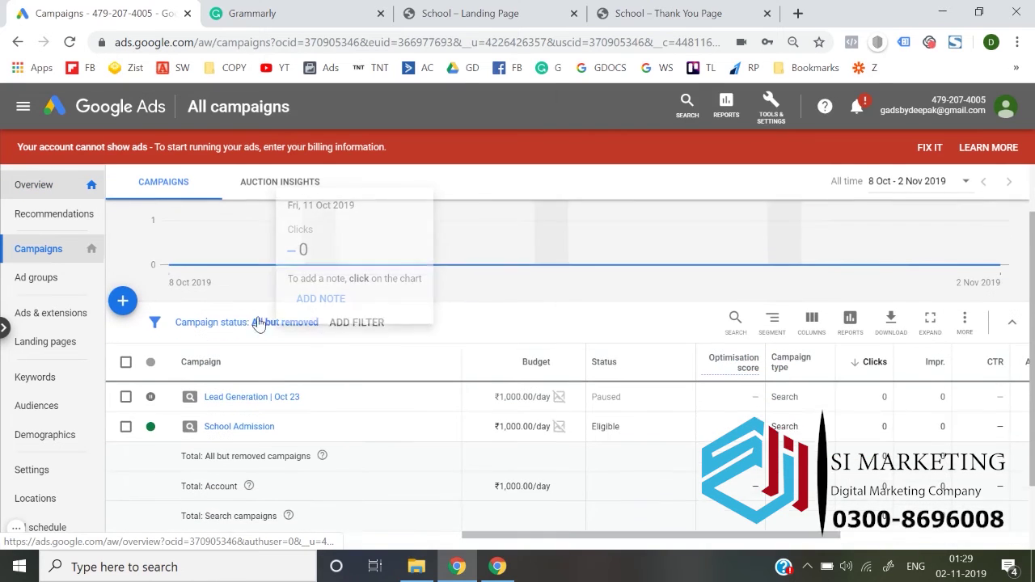
left_click(243, 401)
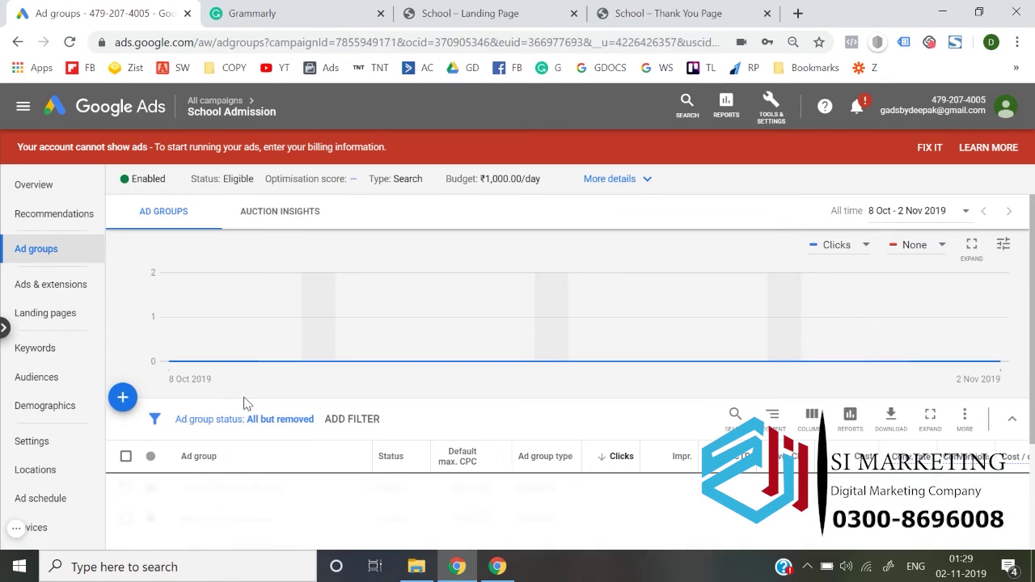
scroll(353, 424, "down", 2)
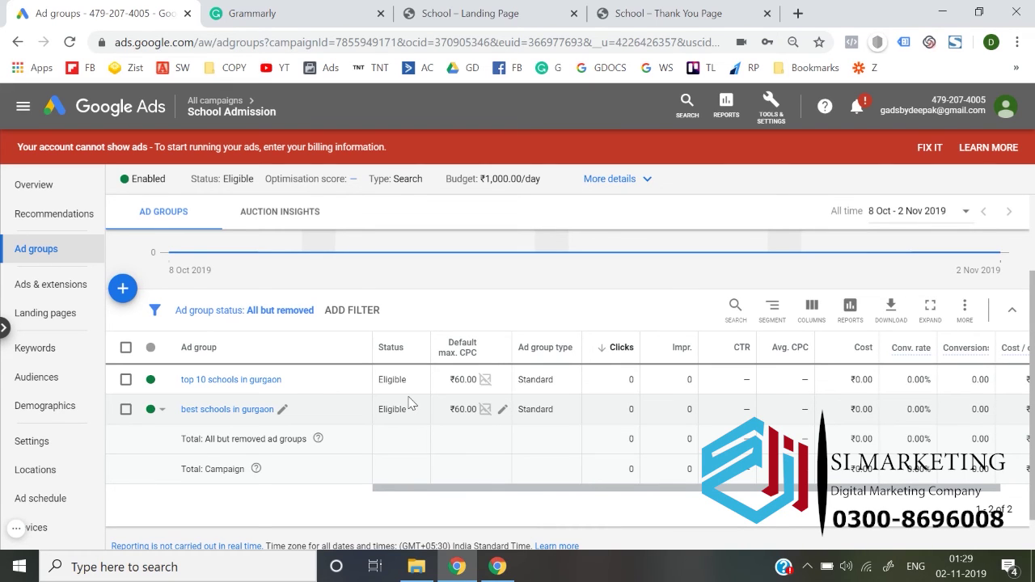
scroll(682, 381, "right", 1)
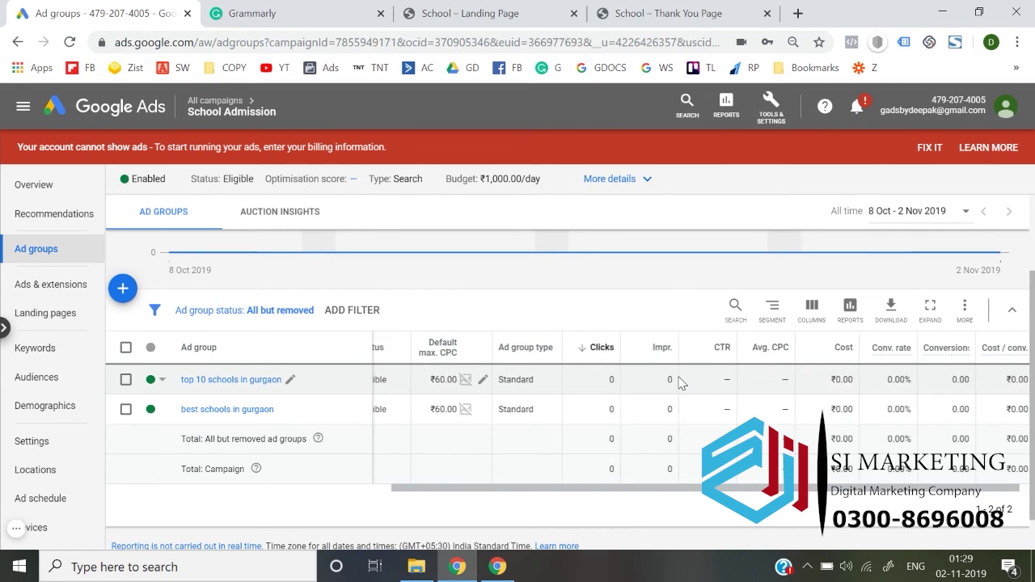
scroll(615, 403, "right", 1)
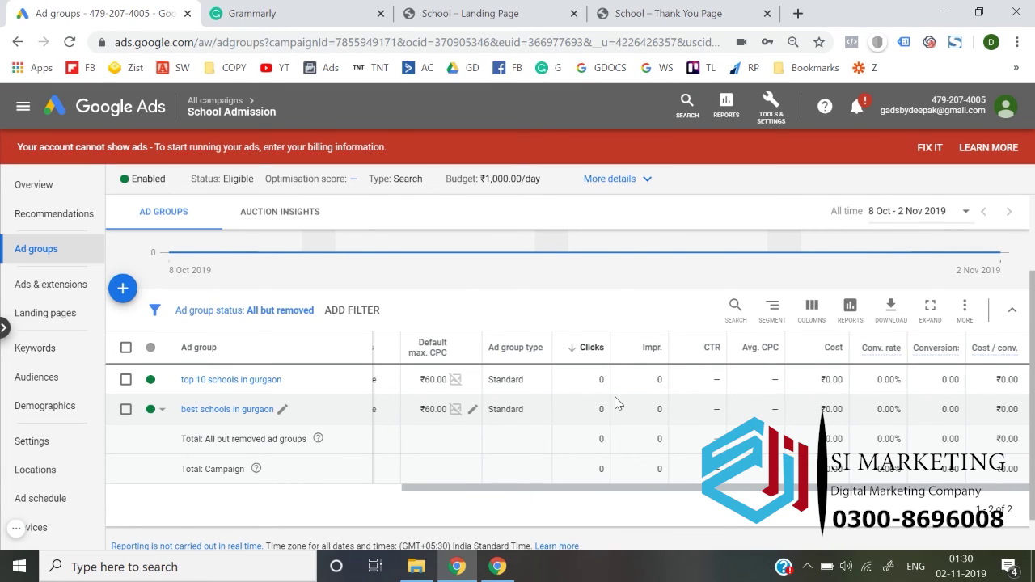
scroll(615, 403, "left", 2)
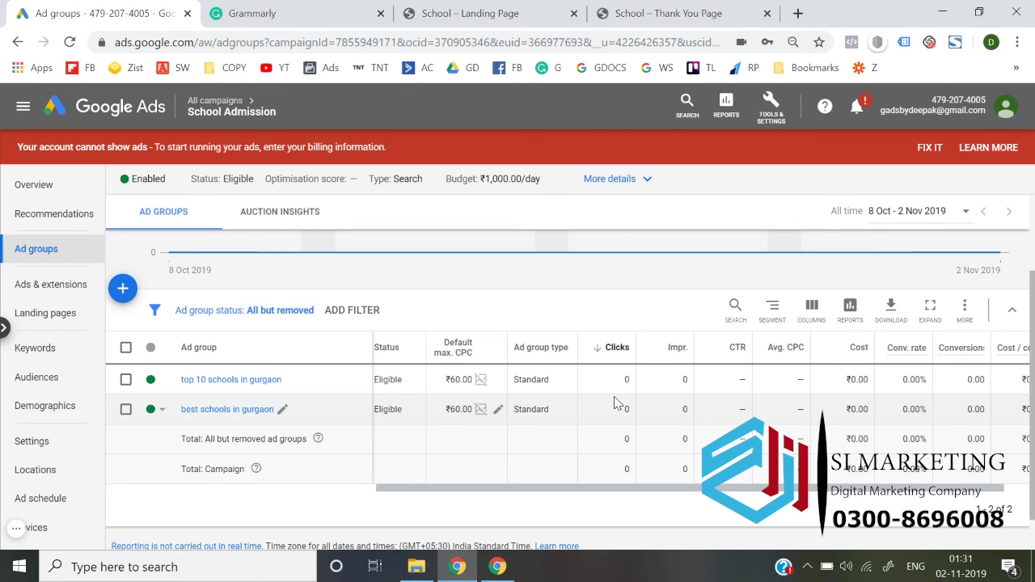
mouse_move(99, 534)
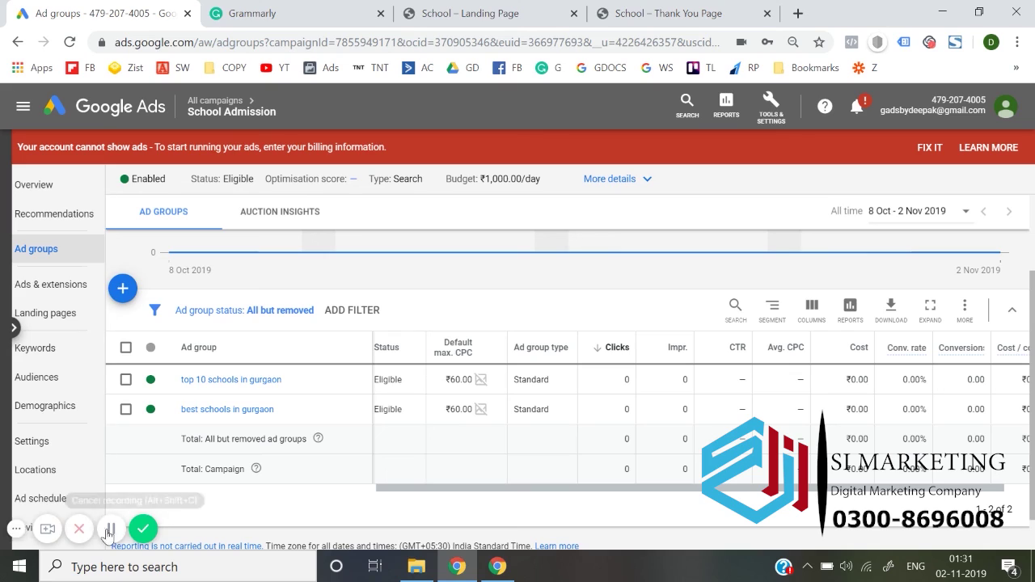